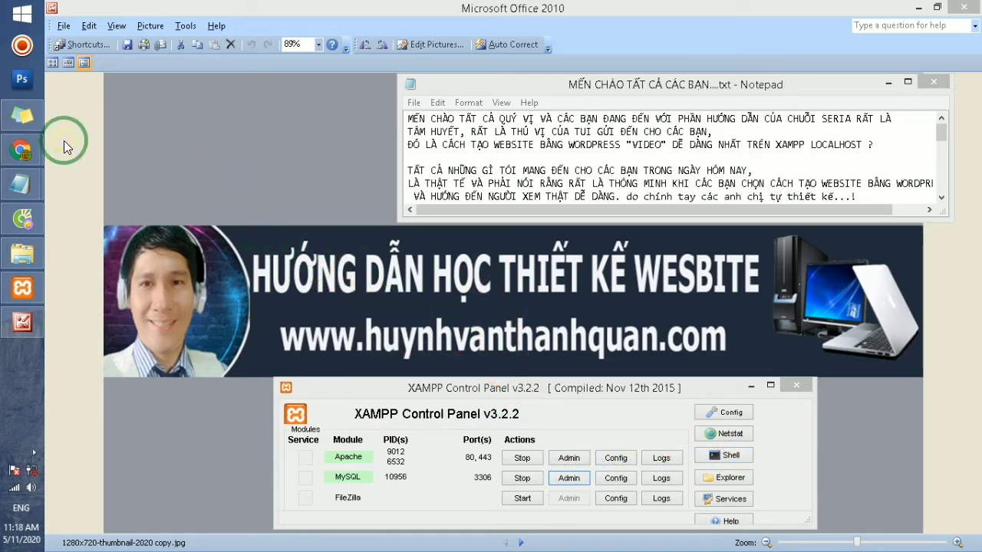
Bring up the Notepad file with the lesson list, look over the lesson titles, and minimize it.
{"action": "mouse_move", "coordinate": [26, 186]}
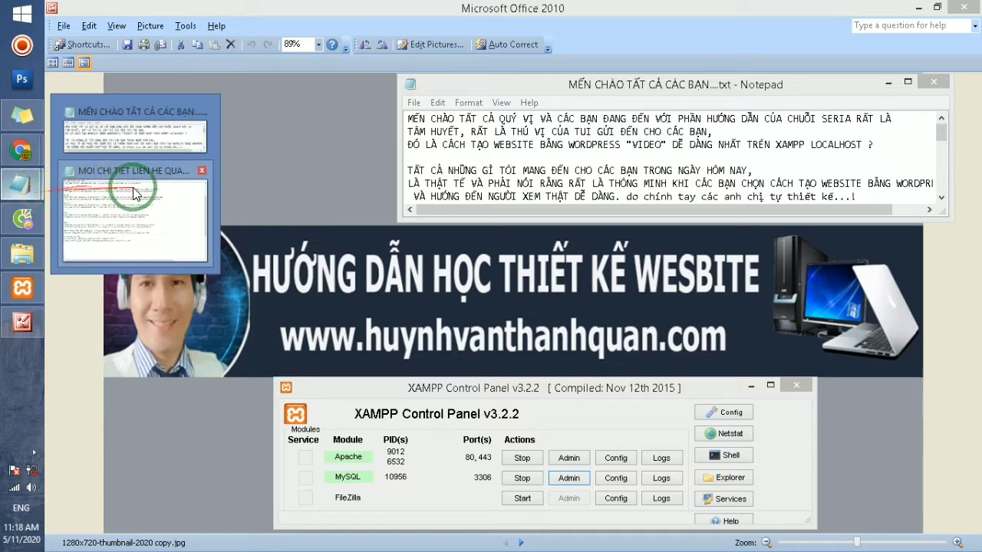
{"action": "left_click", "coordinate": [125, 186]}
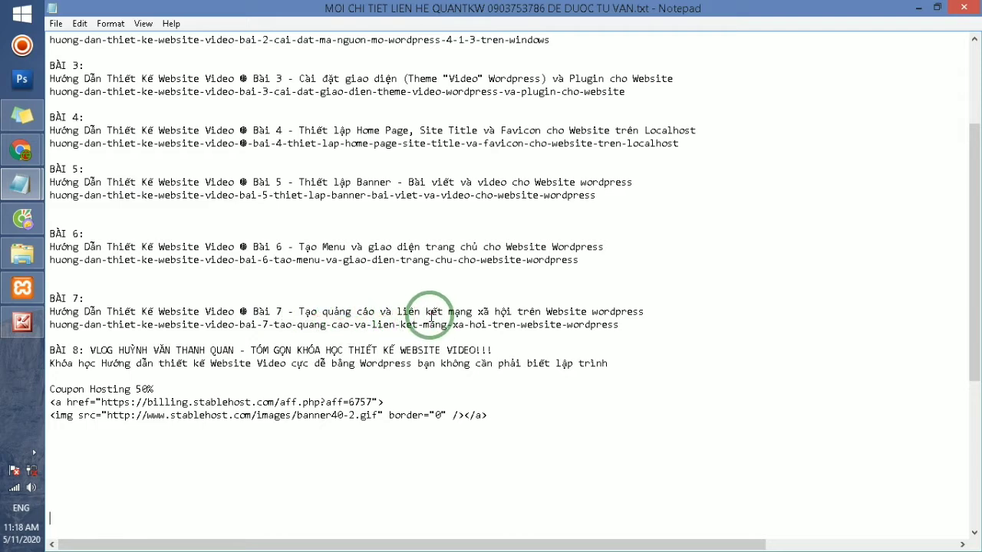
{"action": "left_click", "coordinate": [920, 11]}
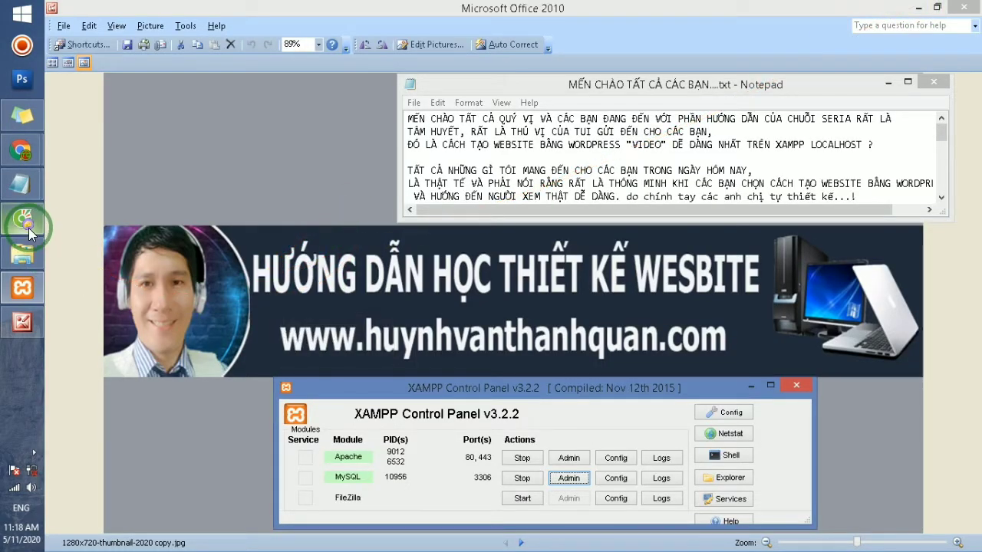
Switch to the Cốc Cốc browser and look over the localhost/tkwvideo home page from banner to footer, including its sidebar.
{"action": "mouse_move", "coordinate": [28, 228]}
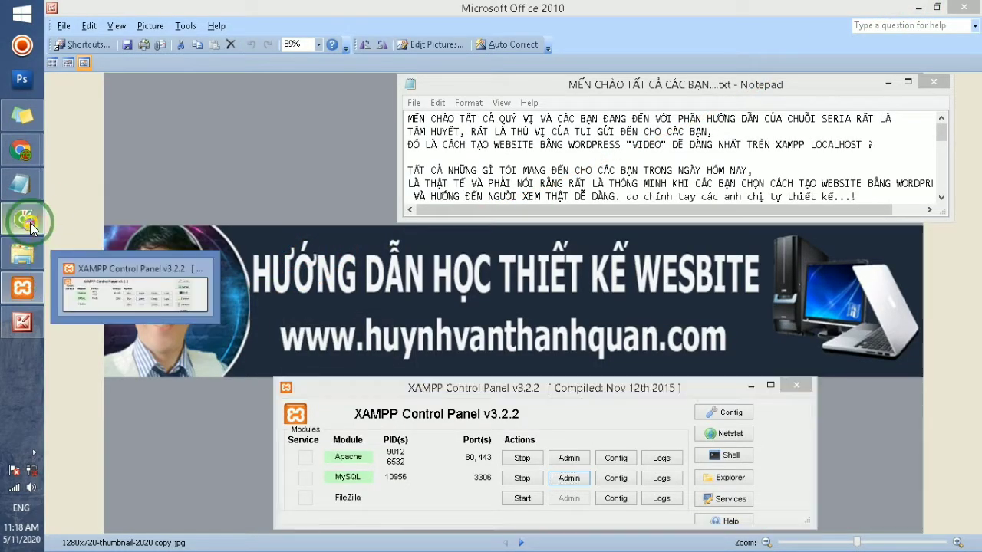
{"action": "left_click", "coordinate": [26, 222]}
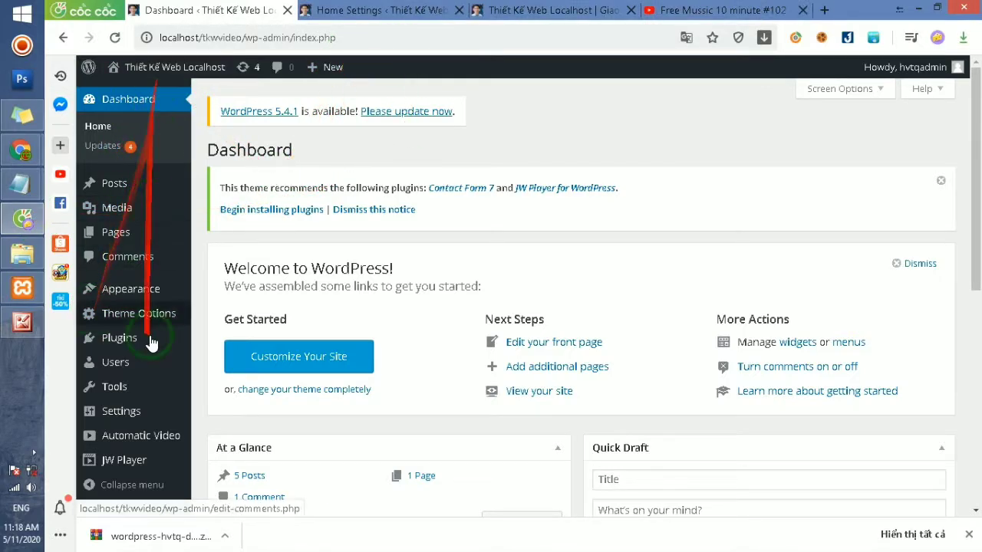
{"action": "left_click", "coordinate": [376, 9]}
{"action": "left_click", "coordinate": [560, 9]}
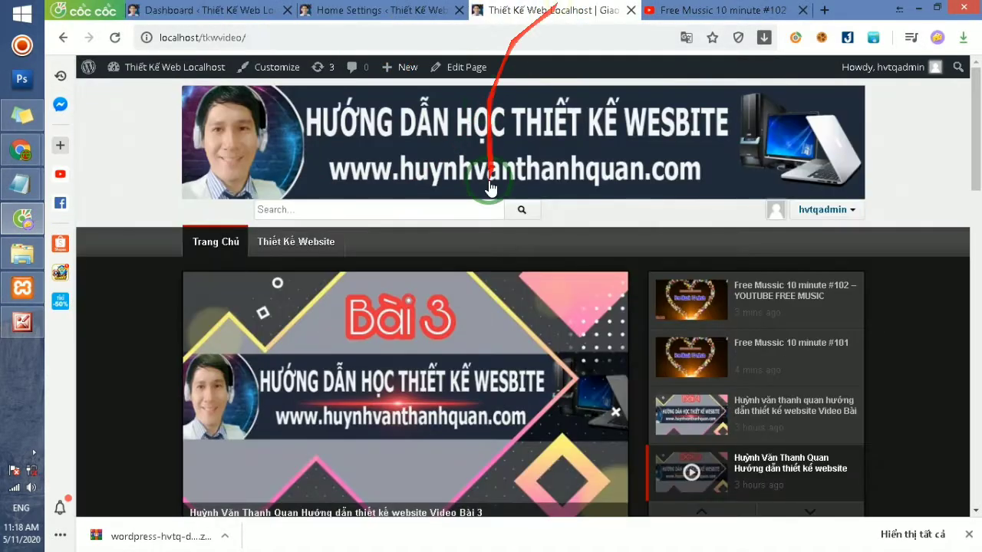
{"action": "scroll", "coordinate": [920, 222], "scroll_direction": "down", "scroll_amount": 12}
{"action": "scroll", "coordinate": [765, 349], "scroll_direction": "down", "scroll_amount": 4}
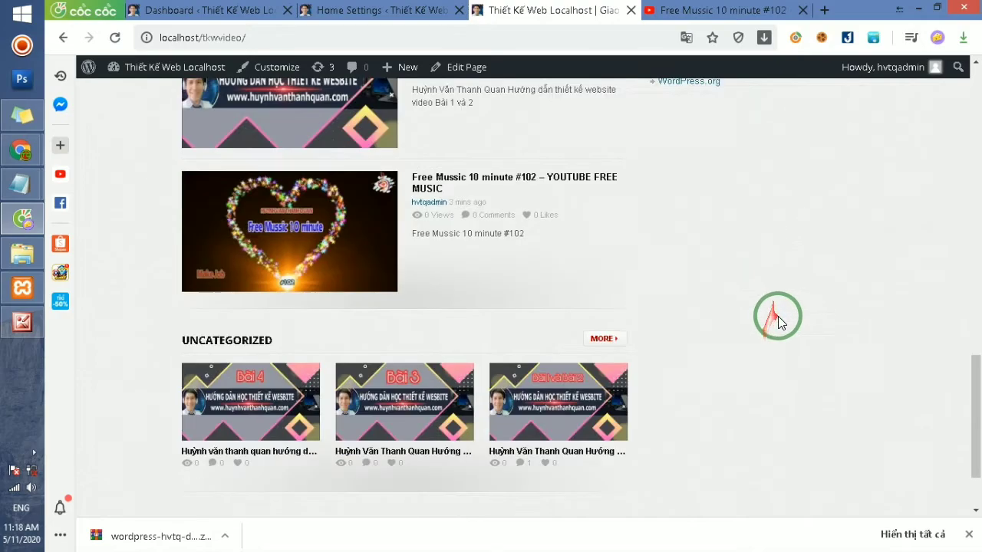
{"action": "scroll", "coordinate": [765, 348], "scroll_direction": "up", "scroll_amount": 15}
{"action": "scroll", "coordinate": [766, 352], "scroll_direction": "down", "scroll_amount": 5}
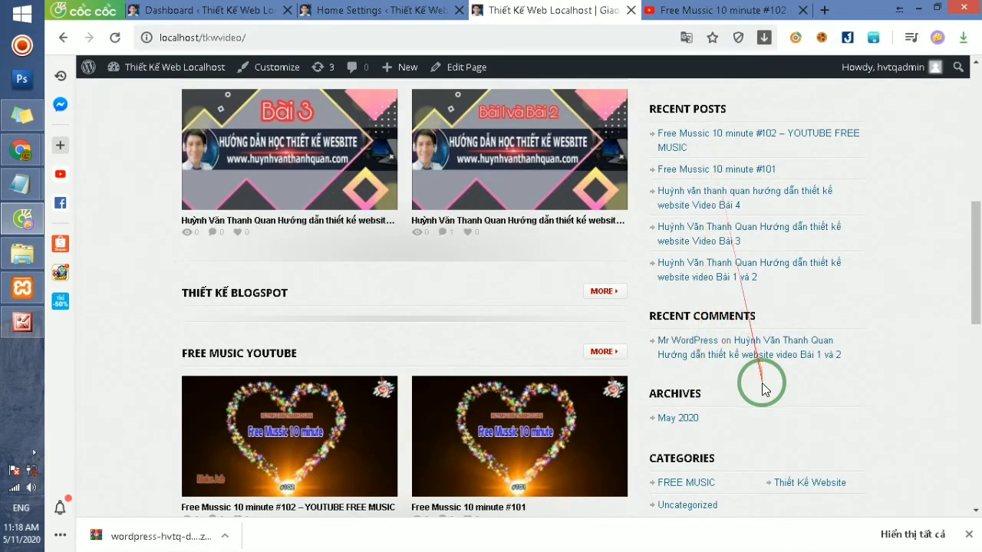
Return to the WordPress dashboard and open the Widgets page.
{"action": "left_click", "coordinate": [345, 9]}
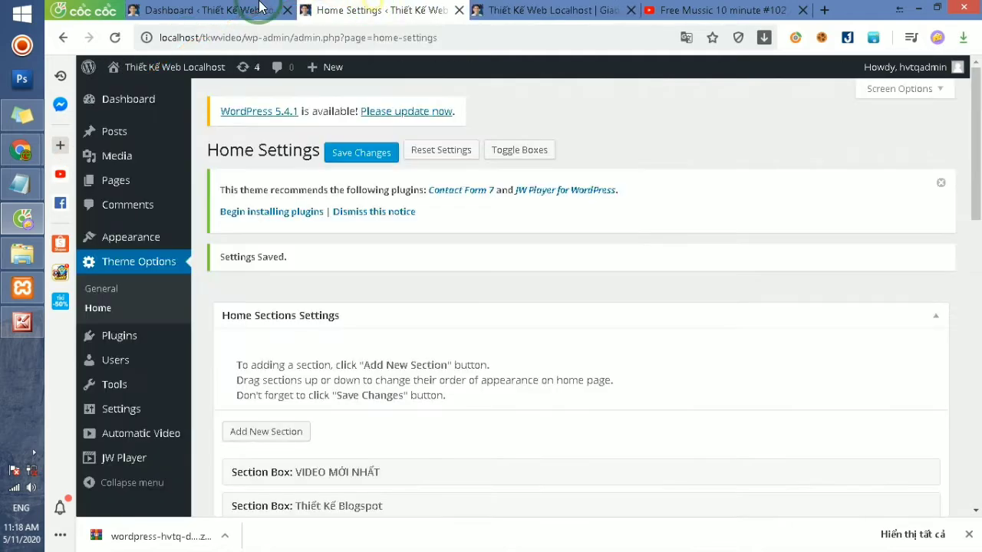
{"action": "left_click", "coordinate": [220, 8]}
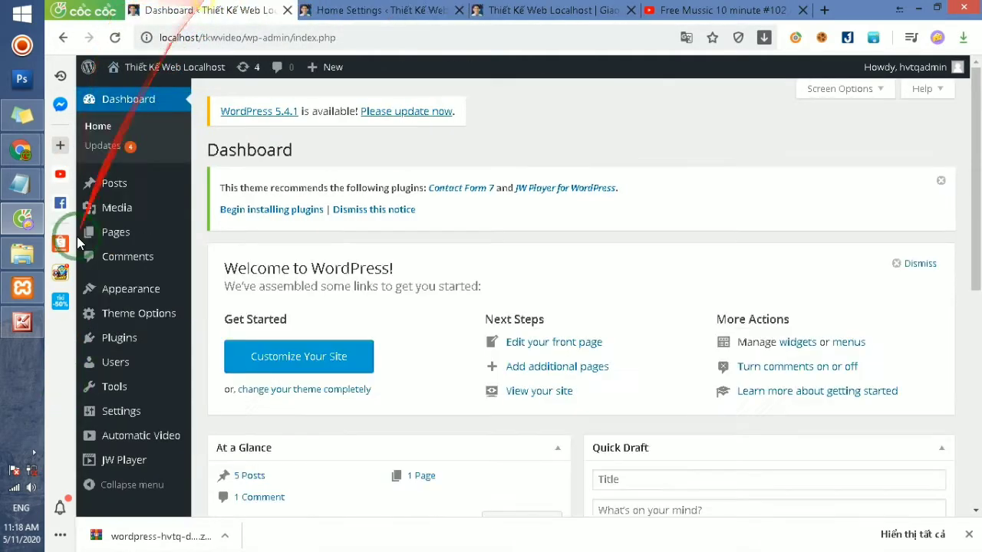
{"action": "mouse_move", "coordinate": [95, 302]}
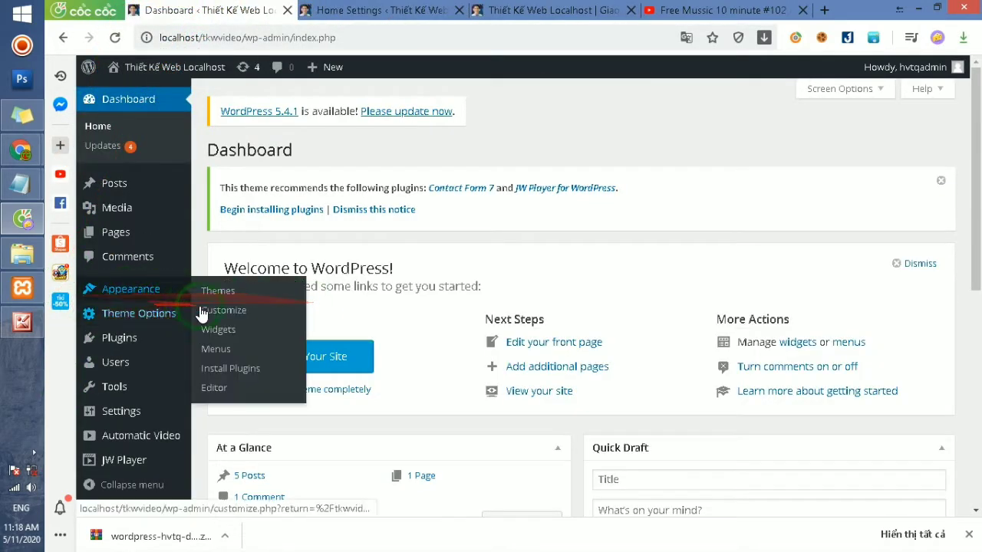
{"action": "left_click", "coordinate": [220, 335]}
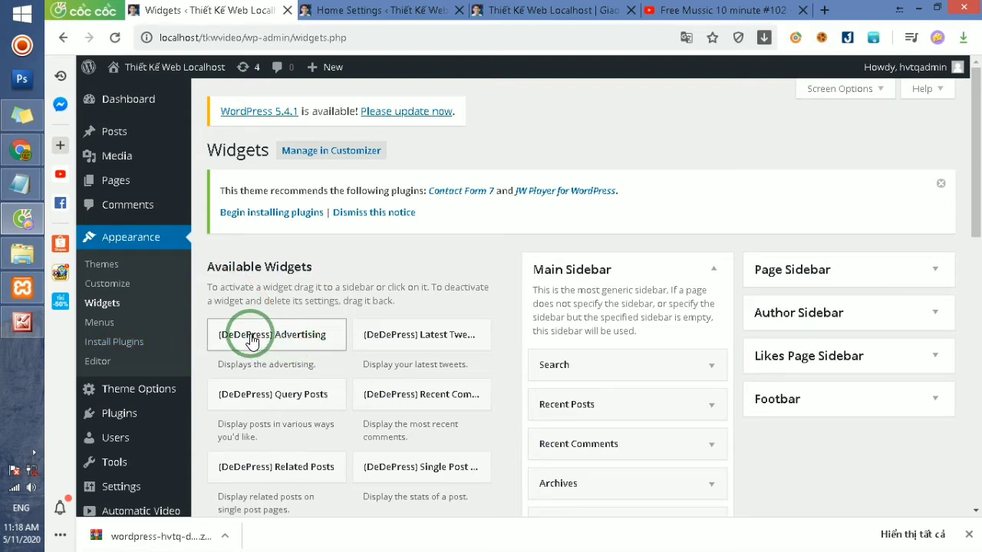
Add two [DeDePress] Advertising widgets to the Main Sidebar, one at its top and one at its end, and collapse the top one.
{"action": "left_click_drag", "start_coordinate": [252, 340], "coordinate": [585, 292]}
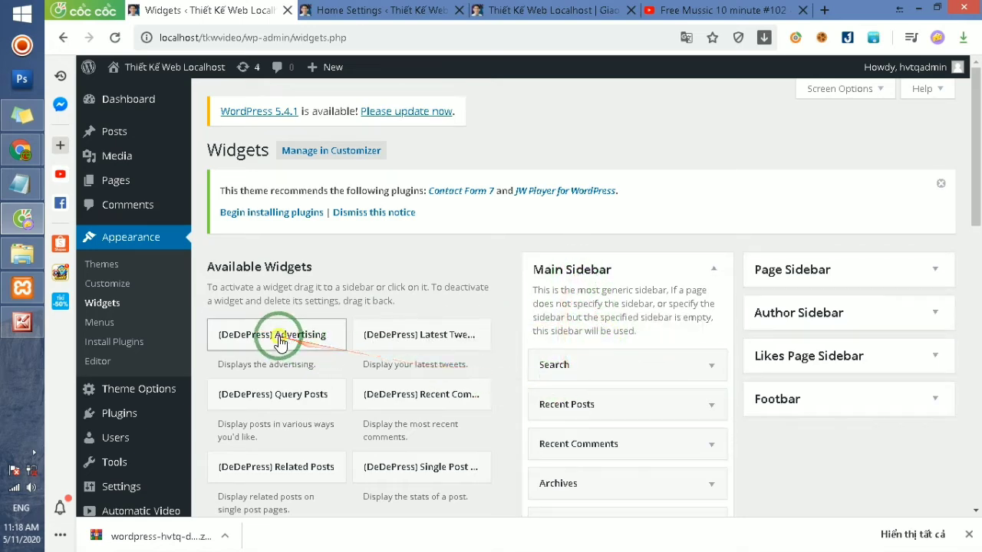
{"action": "left_click_drag", "start_coordinate": [274, 334], "coordinate": [618, 354]}
{"action": "scroll", "coordinate": [596, 361], "scroll_direction": "down", "scroll_amount": 2}
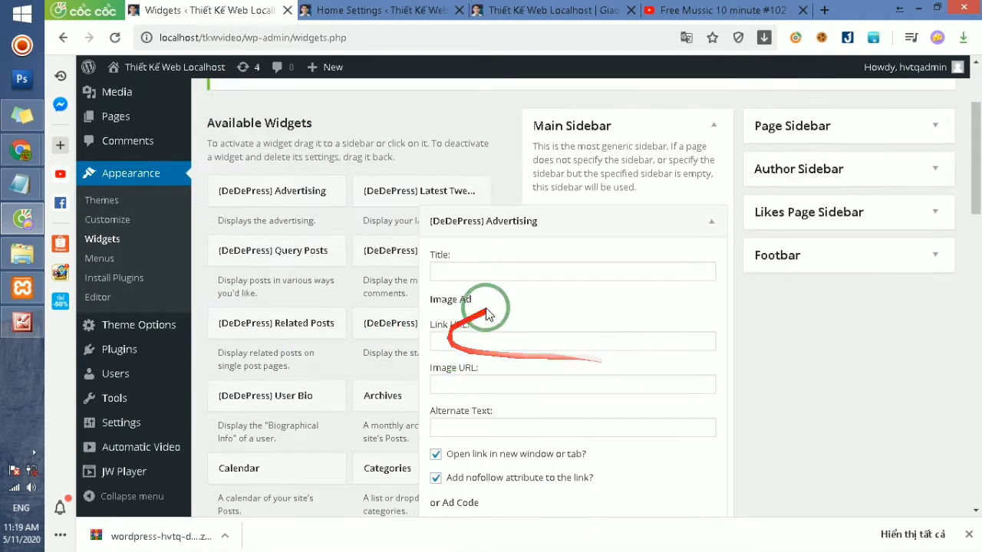
{"action": "left_click", "coordinate": [711, 221]}
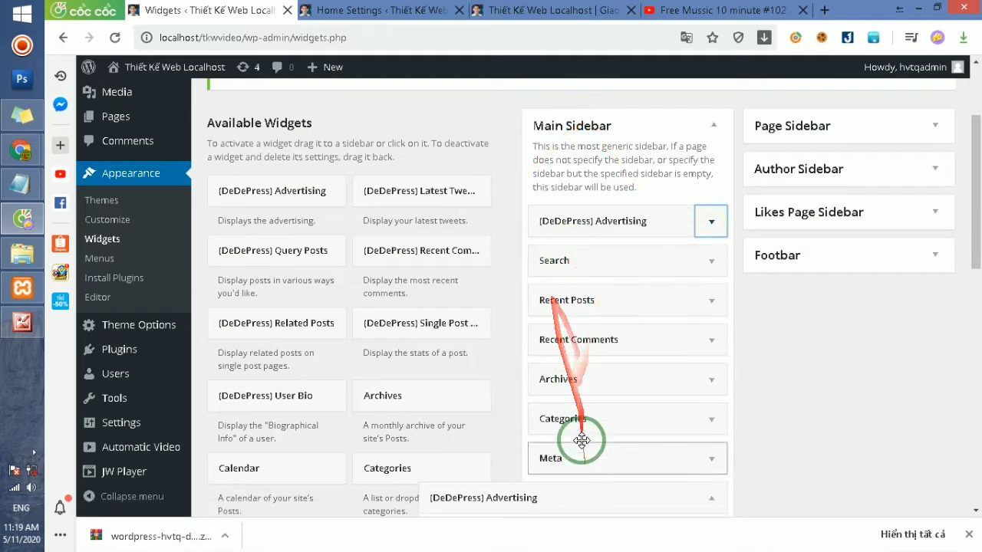
Delete the Recent Posts, Recent Comments, Archives, Categories and Meta widgets from the Main Sidebar.
{"action": "left_click", "coordinate": [707, 303]}
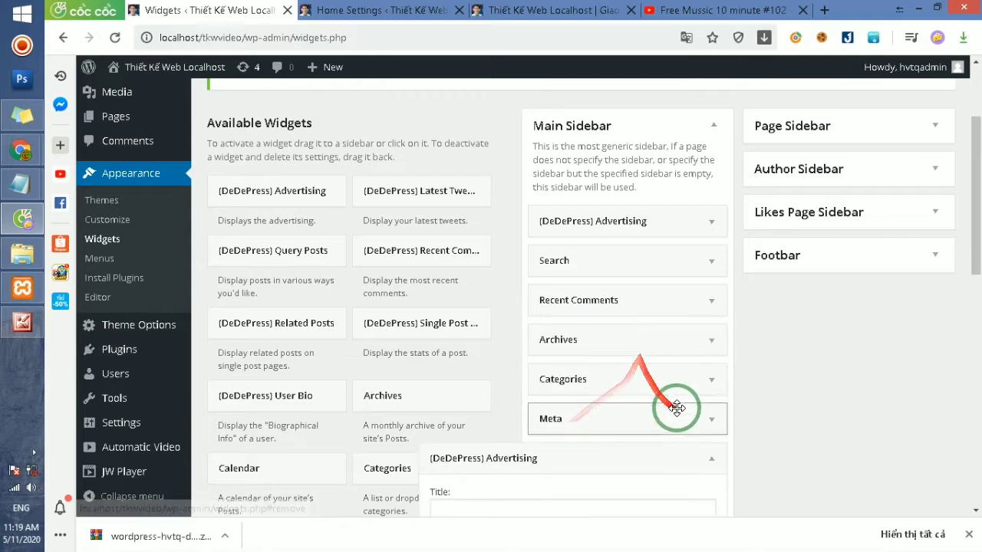
{"action": "left_click", "coordinate": [708, 307]}
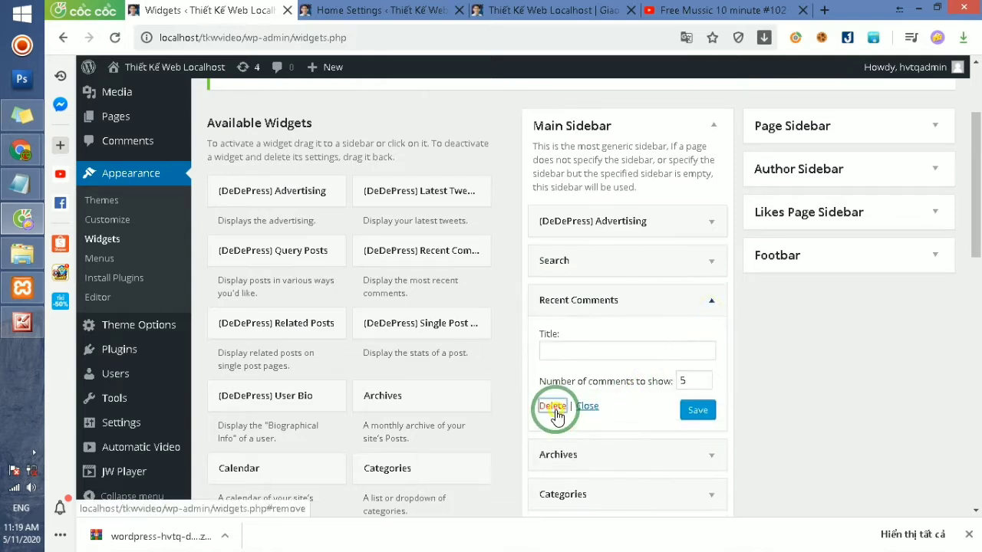
{"action": "left_click", "coordinate": [549, 406]}
{"action": "left_click", "coordinate": [707, 307]}
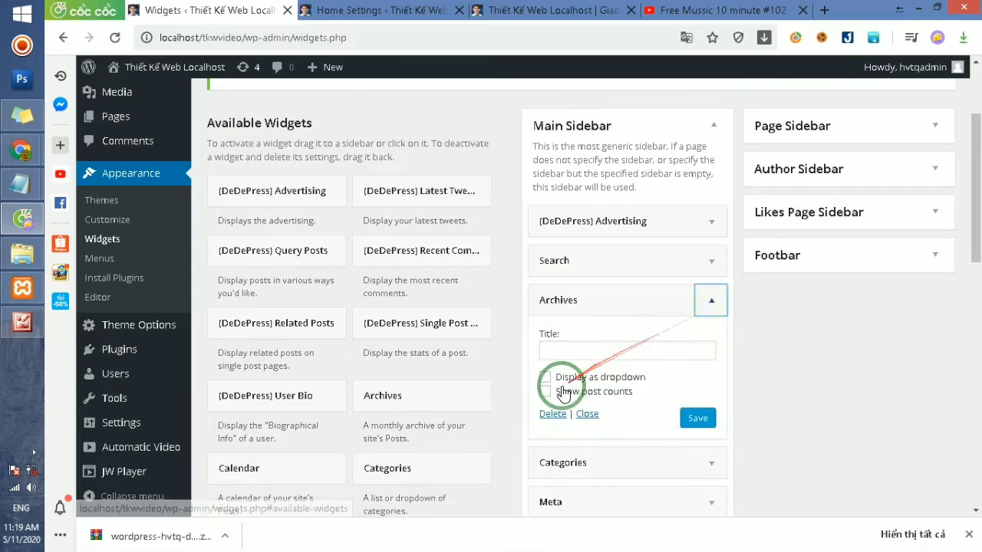
{"action": "left_click", "coordinate": [549, 412]}
{"action": "left_click", "coordinate": [707, 300]}
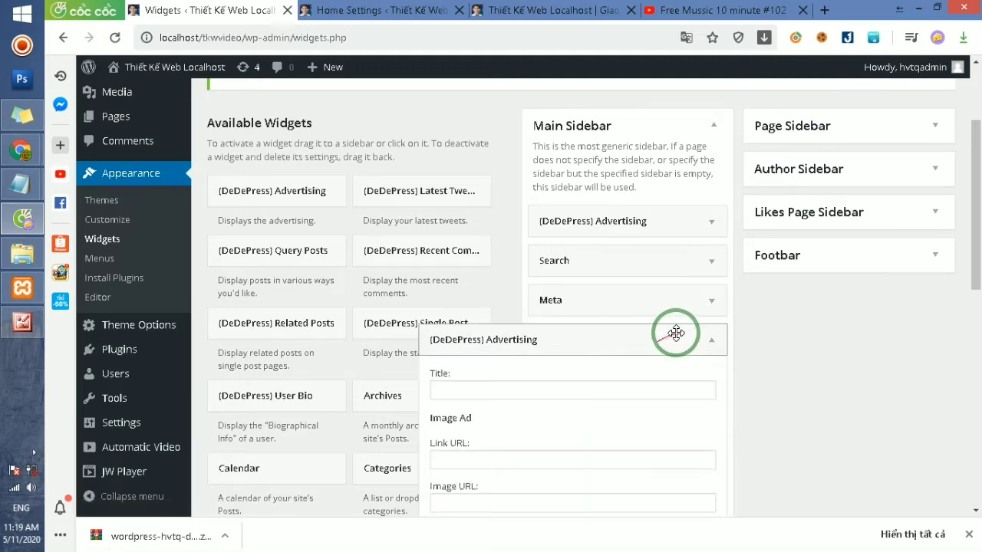
{"action": "left_click", "coordinate": [707, 301]}
{"action": "left_click", "coordinate": [542, 381]}
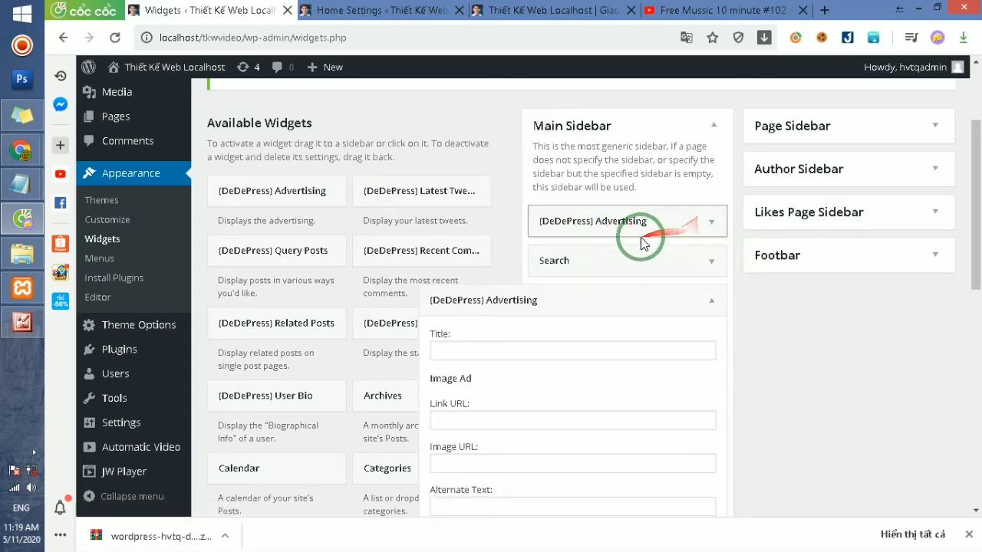
Move the Search widget above both Advertising widgets in the Main Sidebar and expand the upper Advertising widget's settings.
{"action": "left_click_drag", "start_coordinate": [618, 256], "coordinate": [590, 163]}
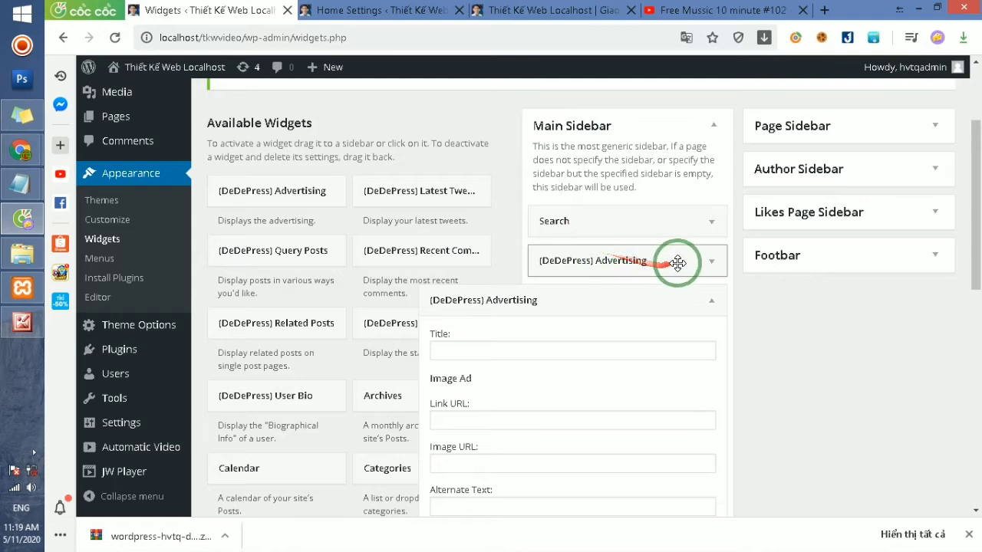
{"action": "left_click", "coordinate": [707, 261]}
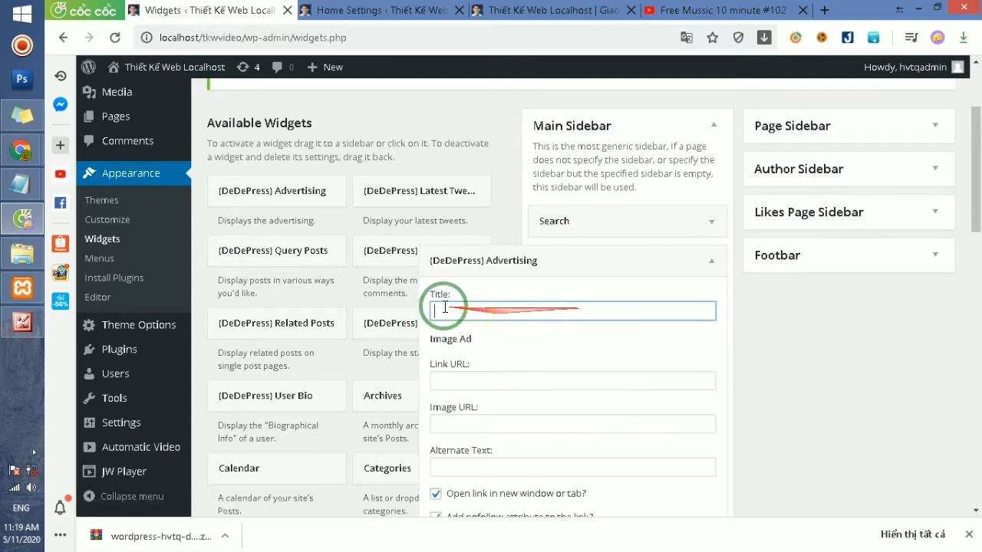
Go to the desktop and preview the ad image Blue-Dynamic-Fitness-Youtube-Thumbnail-3-300x250.png, then close it.
{"action": "left_click", "coordinate": [920, 7]}
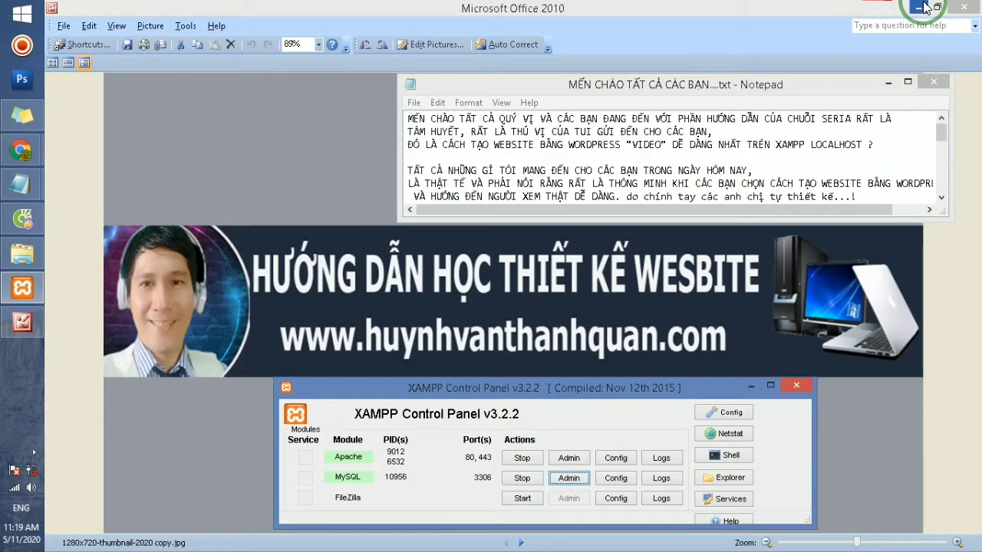
{"action": "left_click", "coordinate": [919, 7]}
{"action": "left_click", "coordinate": [177, 376]}
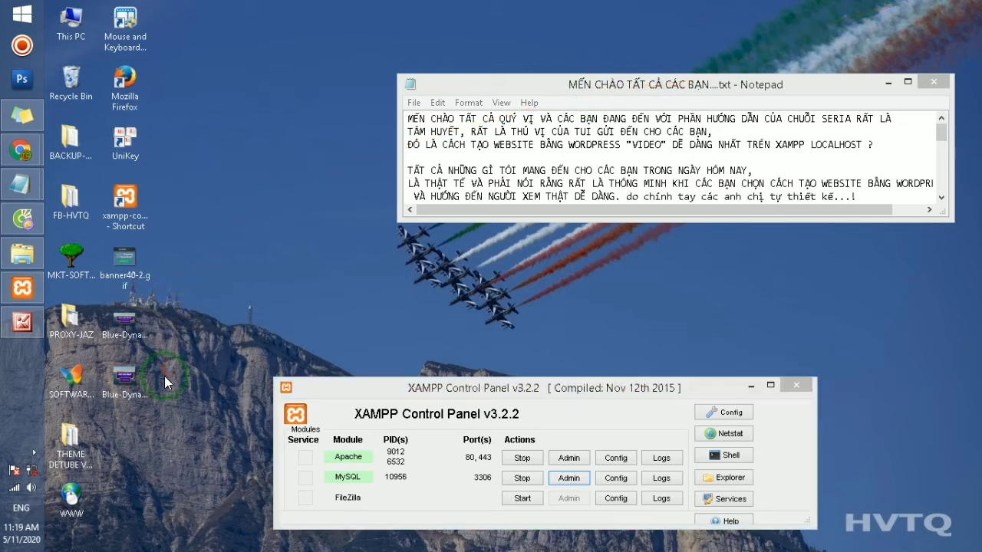
{"action": "left_click", "coordinate": [132, 385]}
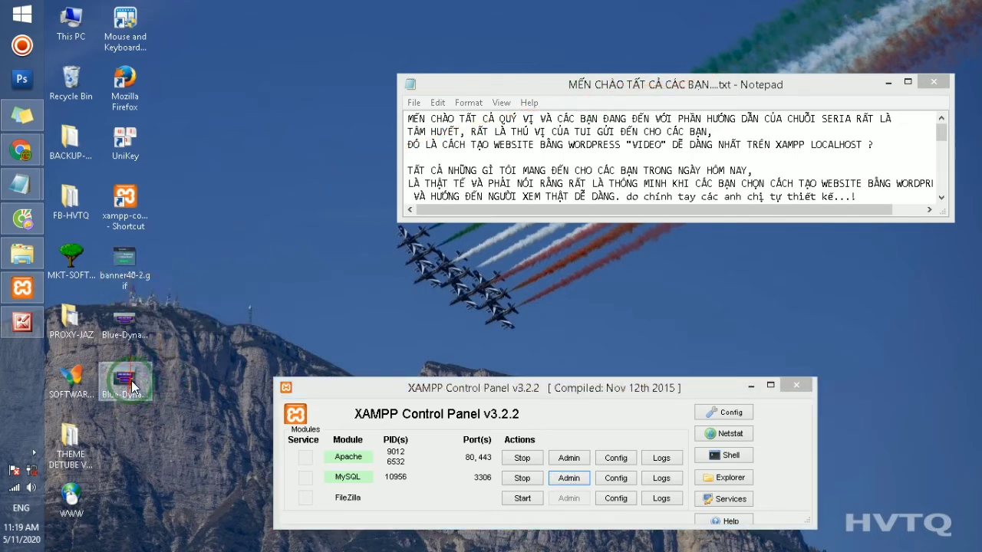
{"action": "double_click", "coordinate": [125, 377]}
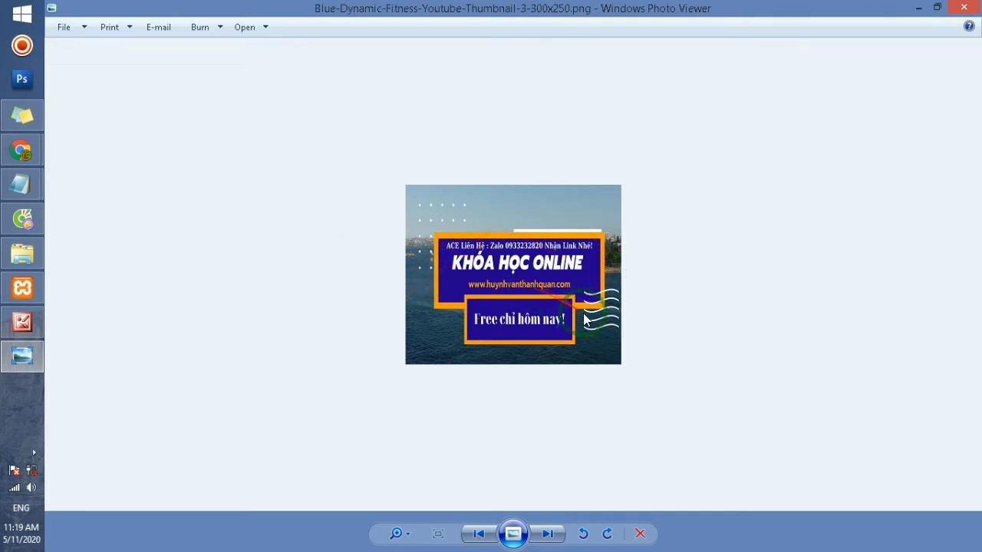
{"action": "left_click", "coordinate": [963, 8]}
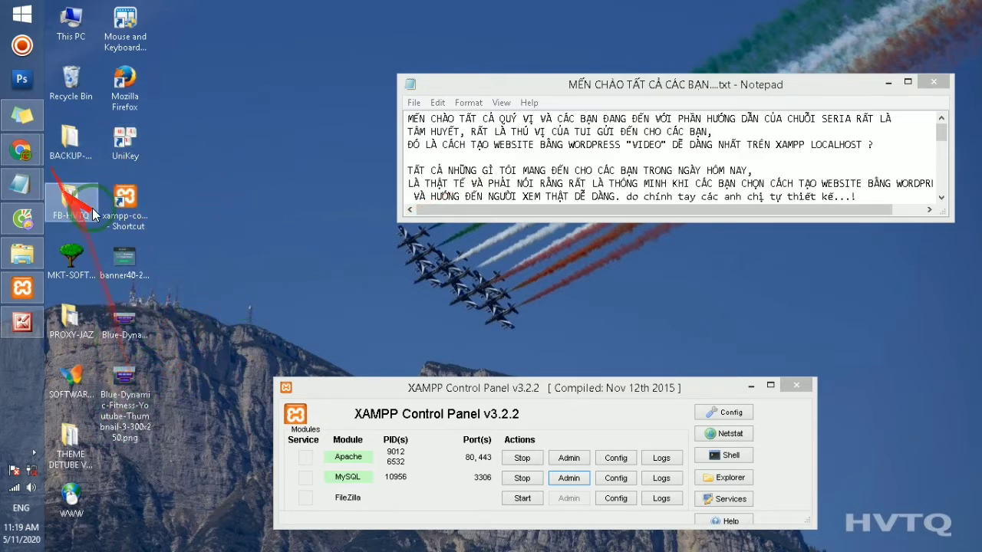
Switch back to Cốc Cốc, open the WordPress Media Library and show its area for uploading new files.
{"action": "left_click", "coordinate": [23, 223]}
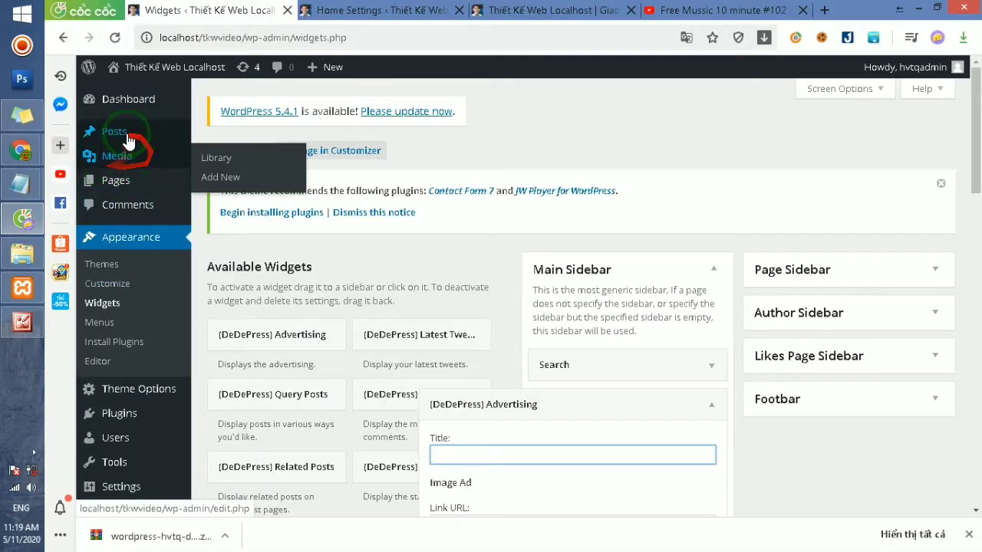
{"action": "left_click", "coordinate": [102, 163]}
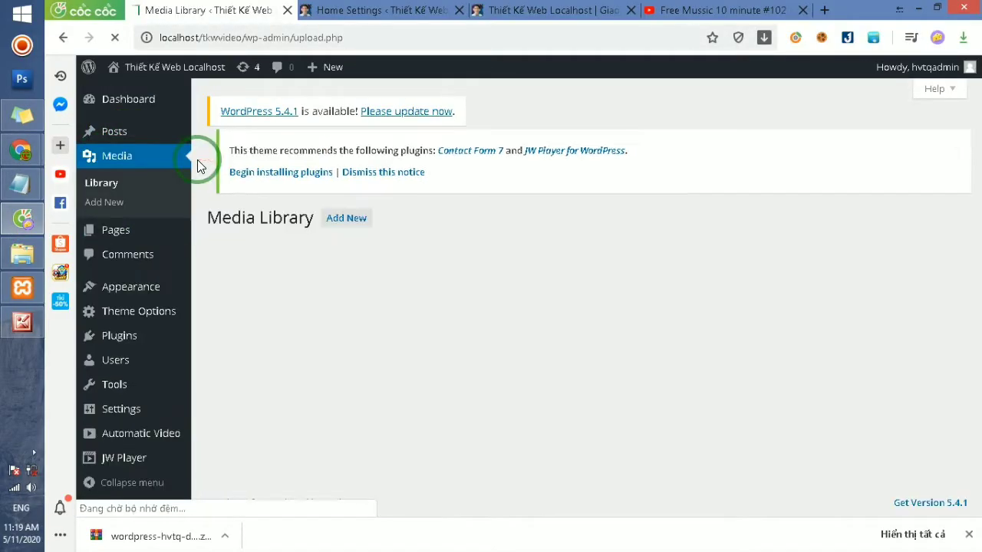
{"action": "left_click", "coordinate": [335, 151]}
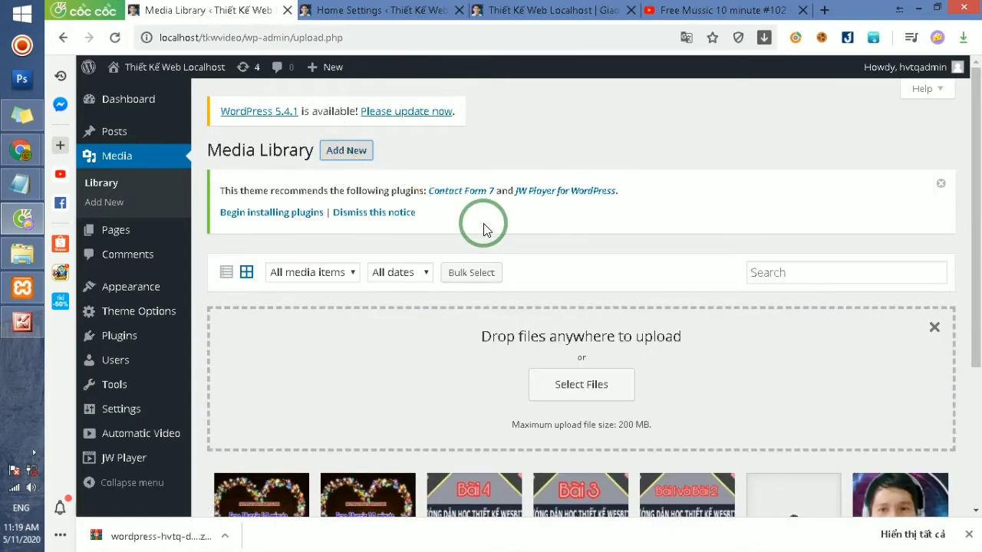
{"action": "left_click", "coordinate": [358, 153]}
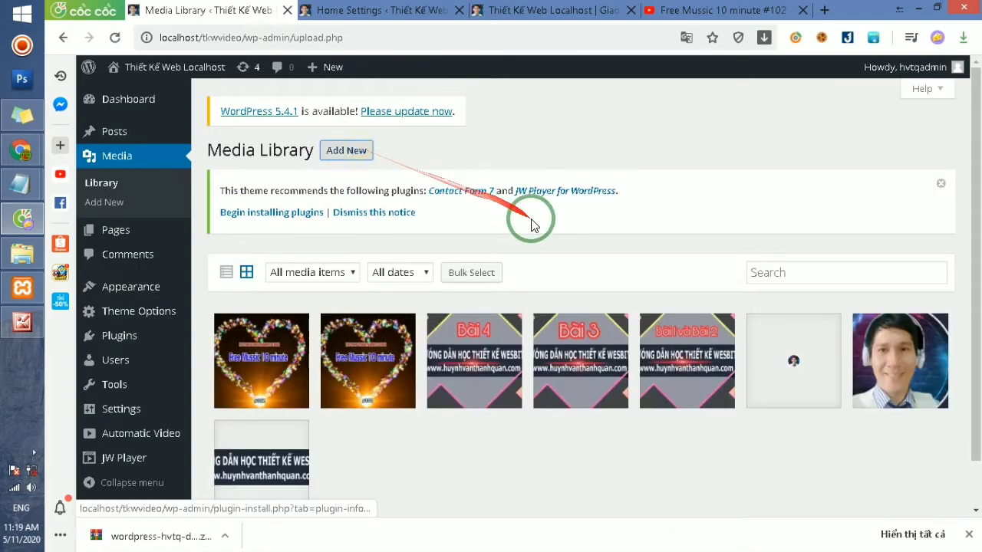
{"action": "left_click", "coordinate": [351, 157]}
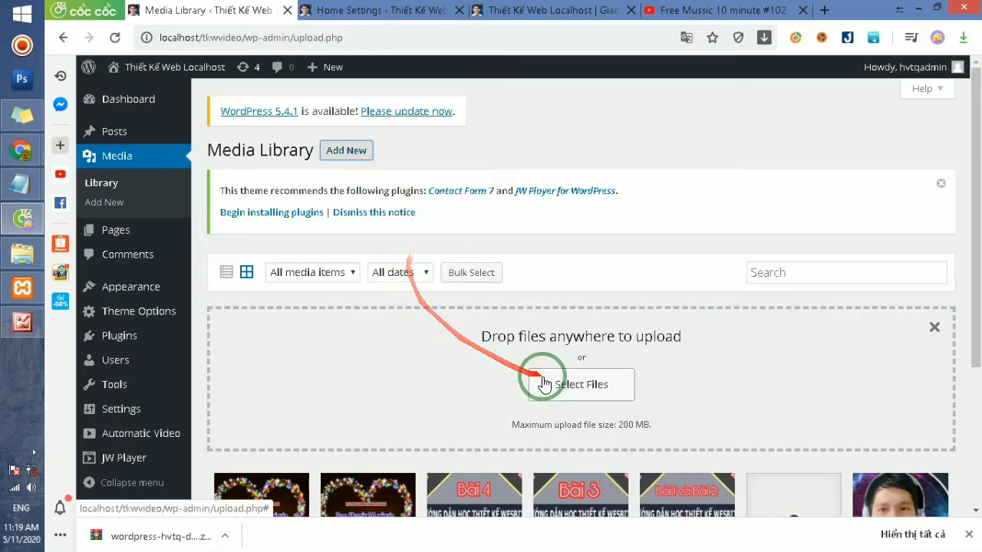
Upload Blue-Dynamic-Fitness-Youtube-Thumbnail-3-300x250.png from the Desktop to the Media Library.
{"action": "left_click", "coordinate": [581, 388]}
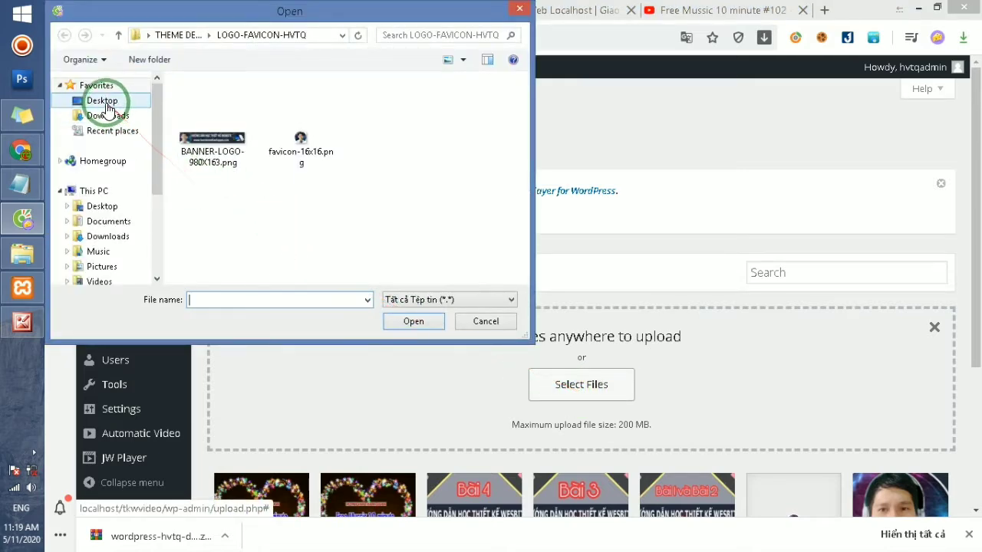
{"action": "left_click", "coordinate": [102, 101]}
{"action": "scroll", "coordinate": [311, 184], "scroll_direction": "down", "scroll_amount": 5}
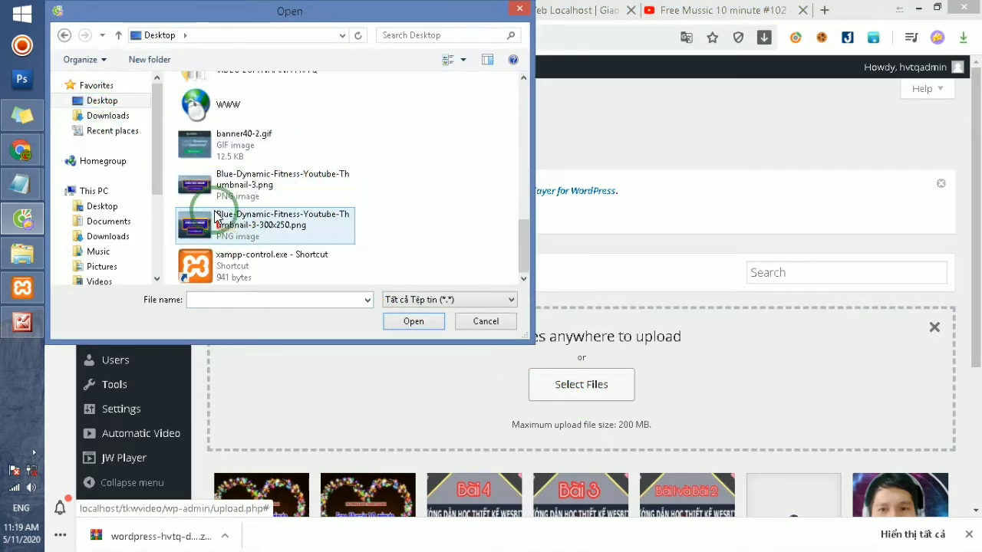
{"action": "left_click", "coordinate": [228, 239]}
{"action": "left_click", "coordinate": [237, 228]}
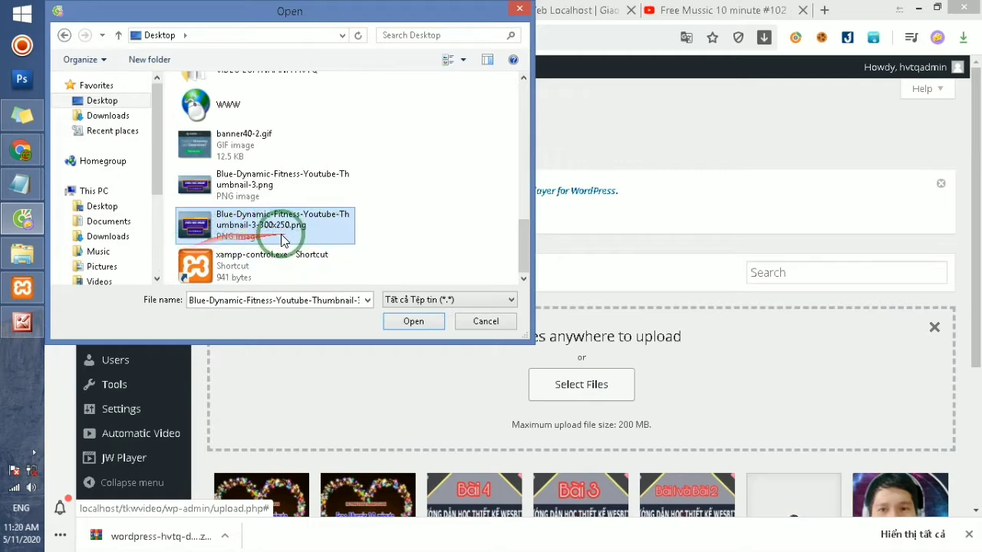
{"action": "left_click", "coordinate": [413, 320]}
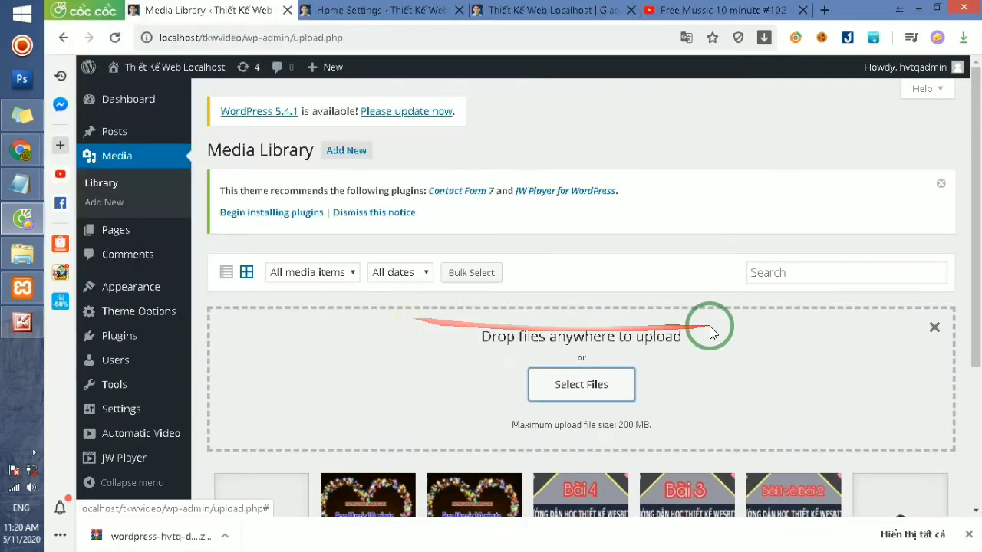
Open the attachment details of the newly uploaded ad image, copy its URL and close the details.
{"action": "scroll", "coordinate": [600, 331], "scroll_direction": "down", "scroll_amount": 3}
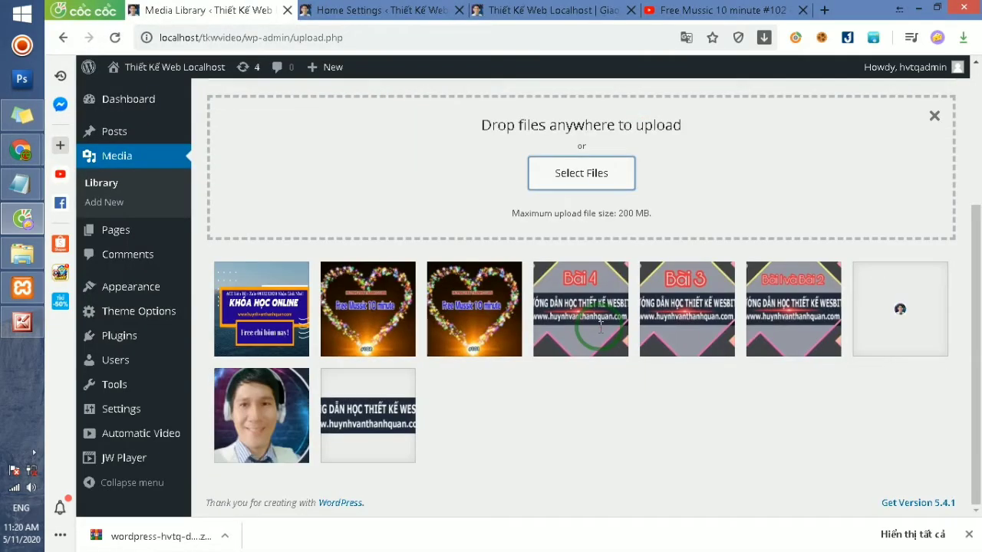
{"action": "left_click", "coordinate": [276, 301]}
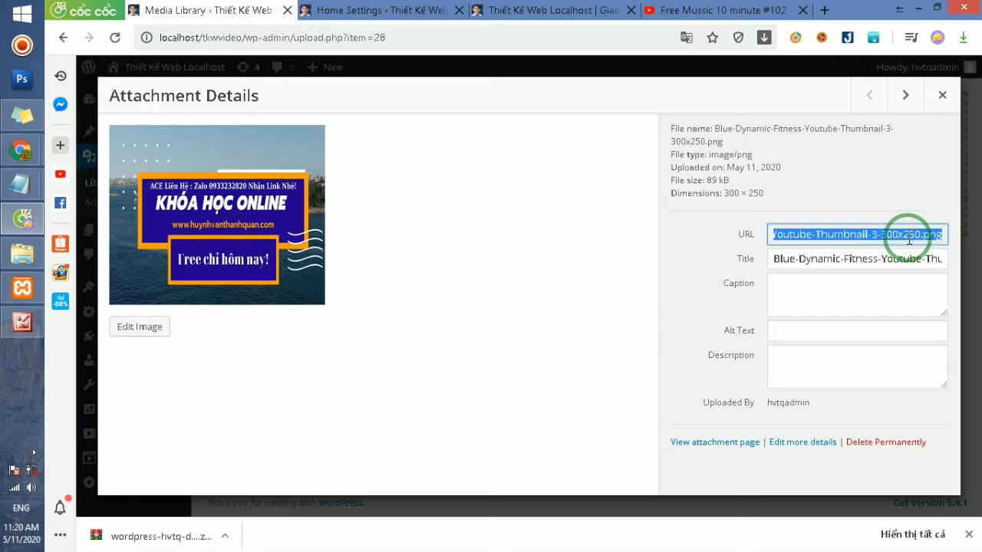
{"action": "left_click", "coordinate": [942, 99]}
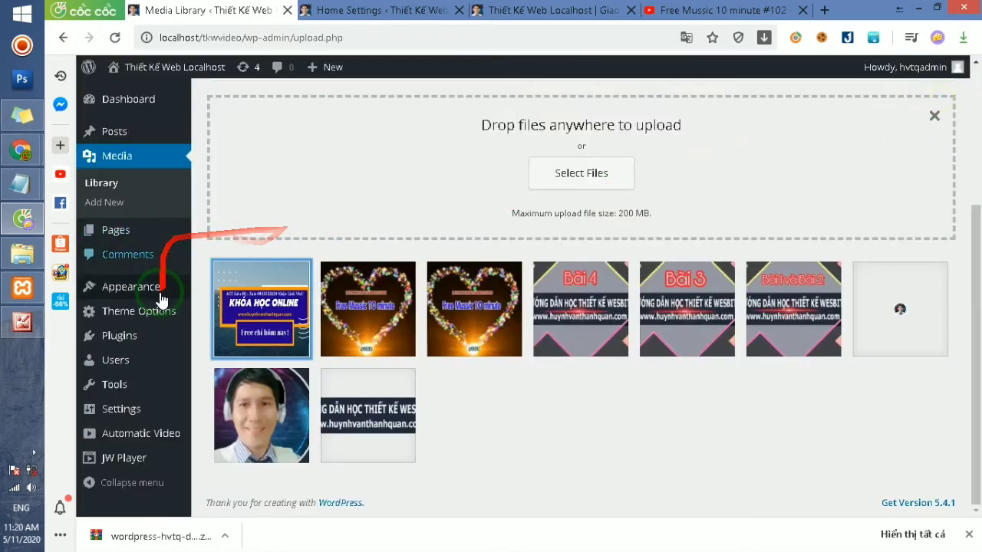
Go to the Appearance widgets page and delete the lower Advertising widget from the Main Sidebar.
{"action": "left_click", "coordinate": [121, 294]}
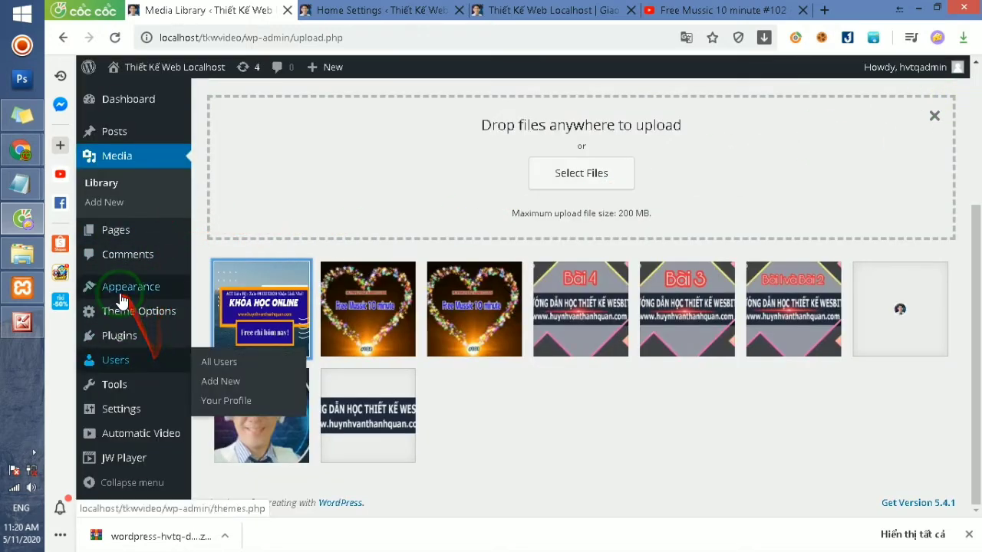
{"action": "left_click", "coordinate": [220, 327]}
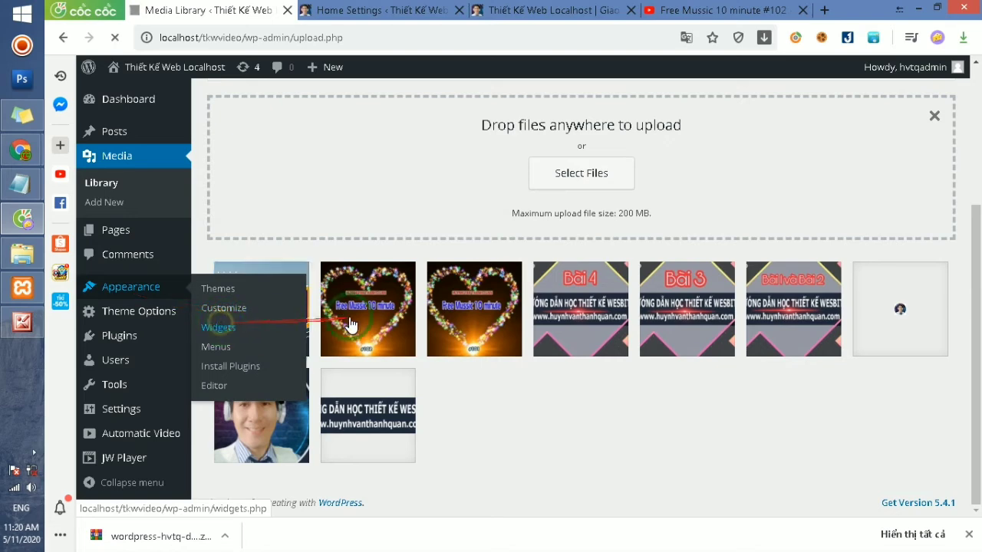
{"action": "left_click_drag", "start_coordinate": [296, 332], "coordinate": [657, 258]}
{"action": "left_click", "coordinate": [706, 303]}
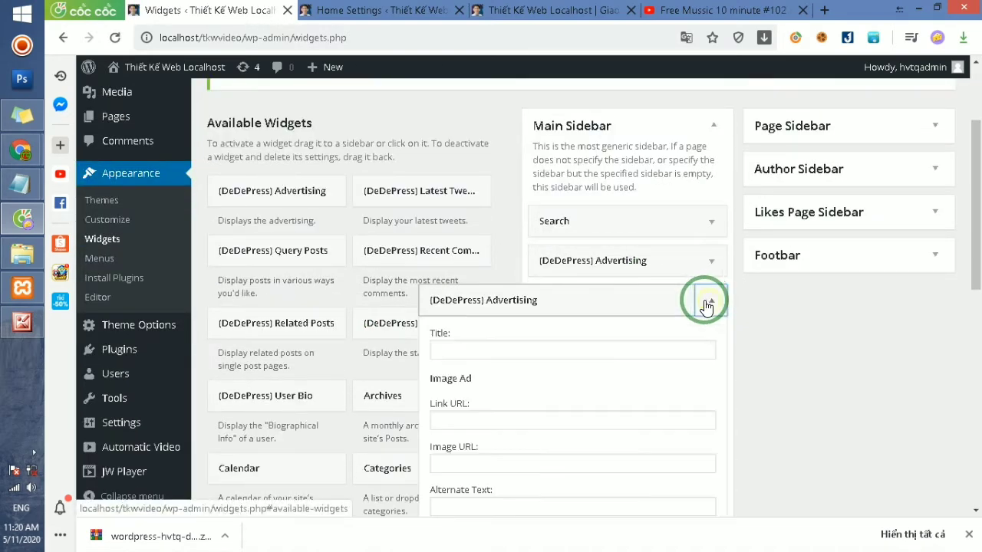
{"action": "scroll", "coordinate": [429, 422], "scroll_direction": "down", "scroll_amount": 5}
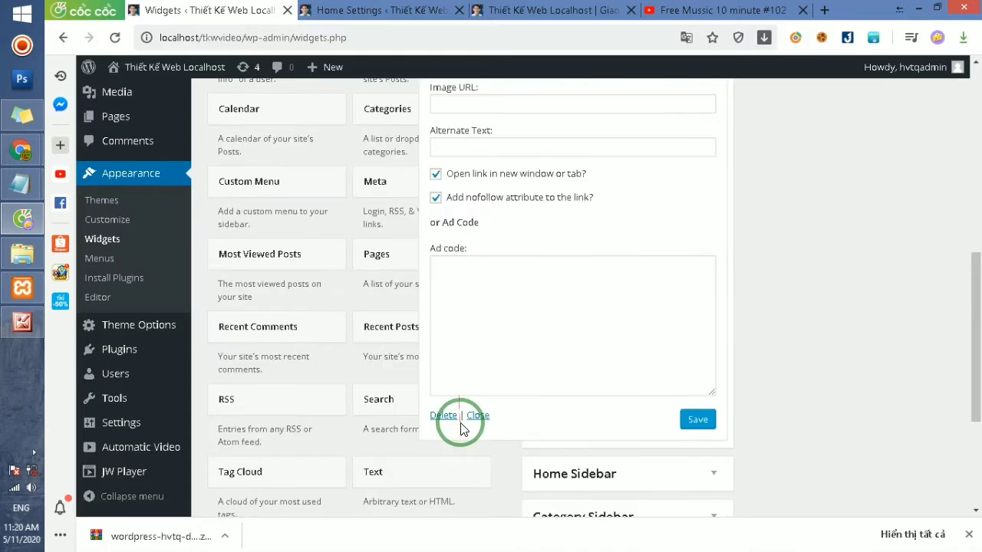
{"action": "left_click", "coordinate": [443, 414]}
{"action": "scroll", "coordinate": [675, 330], "scroll_direction": "up", "scroll_amount": 5}
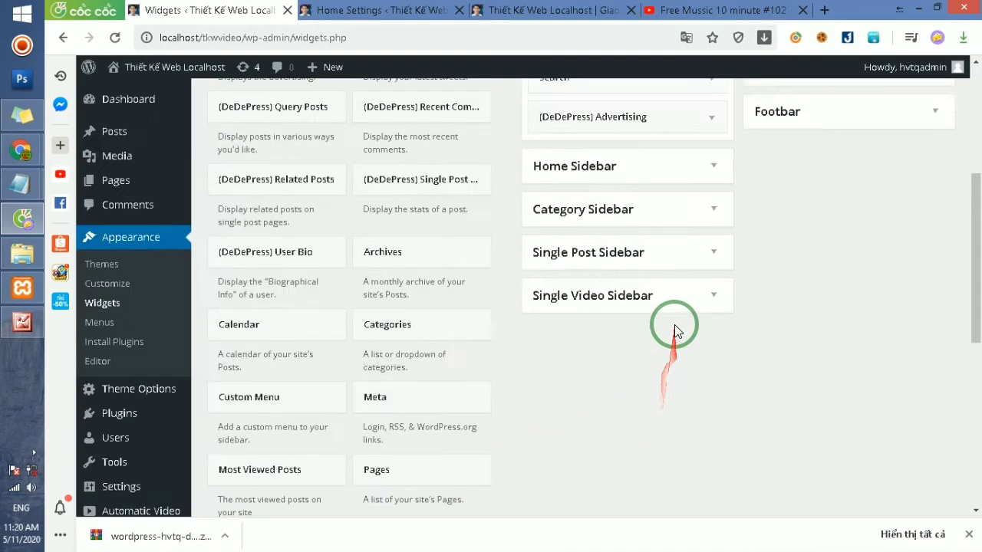
In the remaining Advertising widget of the Main Sidebar, paste the copied image address as Image URL and set the Title to Khóa Học Free.
{"action": "left_click", "coordinate": [699, 265]}
{"action": "scroll", "coordinate": [581, 307], "scroll_direction": "down", "scroll_amount": 1}
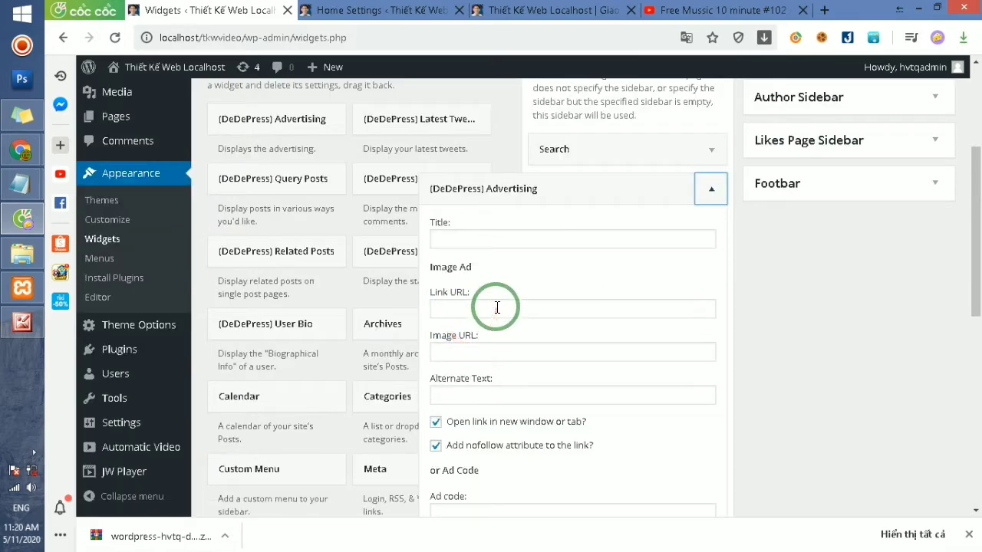
{"action": "left_click", "coordinate": [458, 354]}
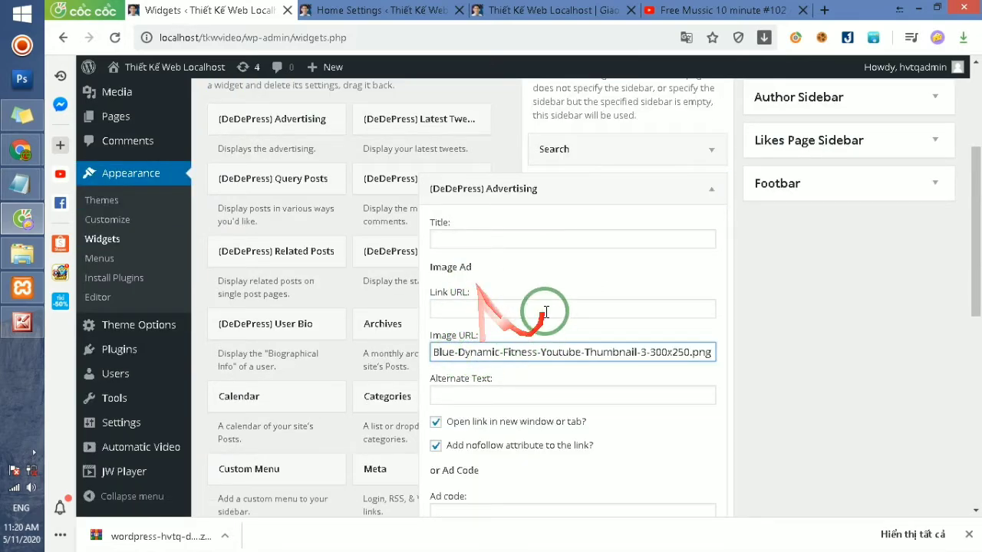
{"action": "left_click", "coordinate": [476, 240]}
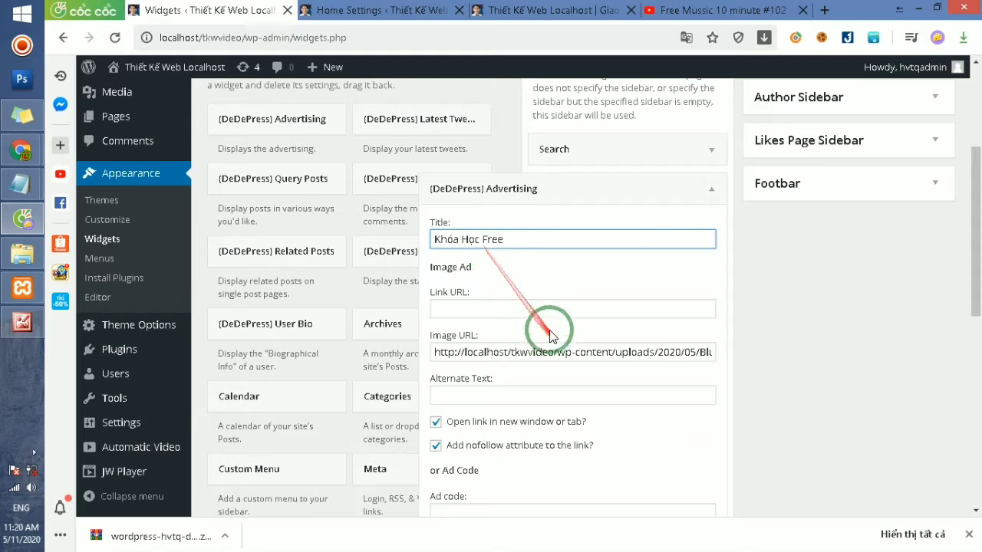
Switch to the open YouTube video, go to its author's channel page and pause the channel trailer.
{"action": "left_click", "coordinate": [499, 307]}
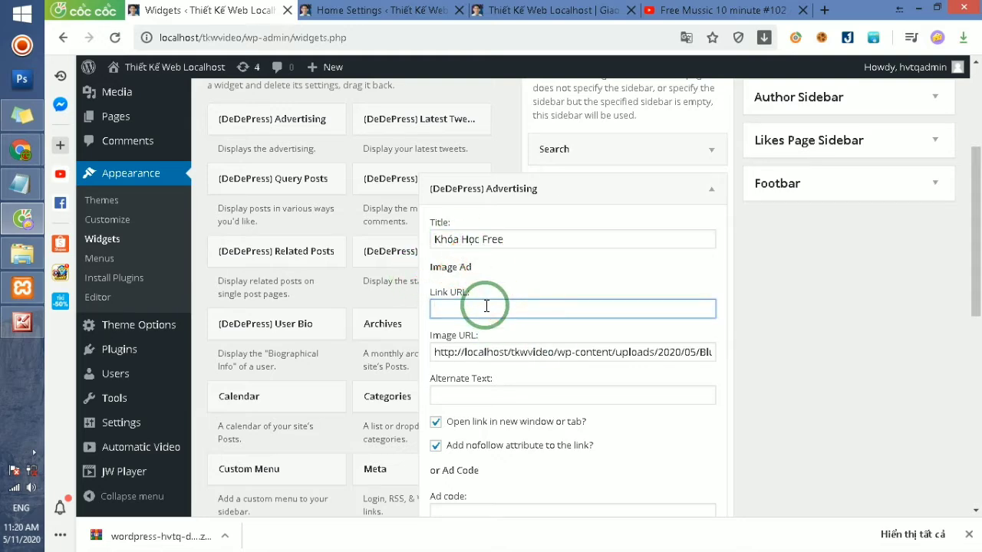
{"action": "left_click", "coordinate": [705, 10]}
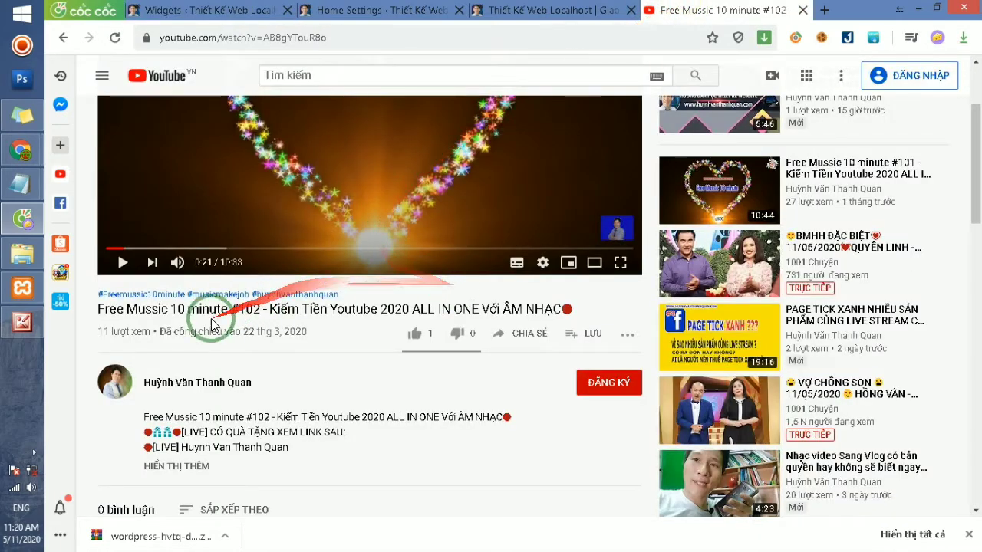
{"action": "left_click", "coordinate": [201, 390]}
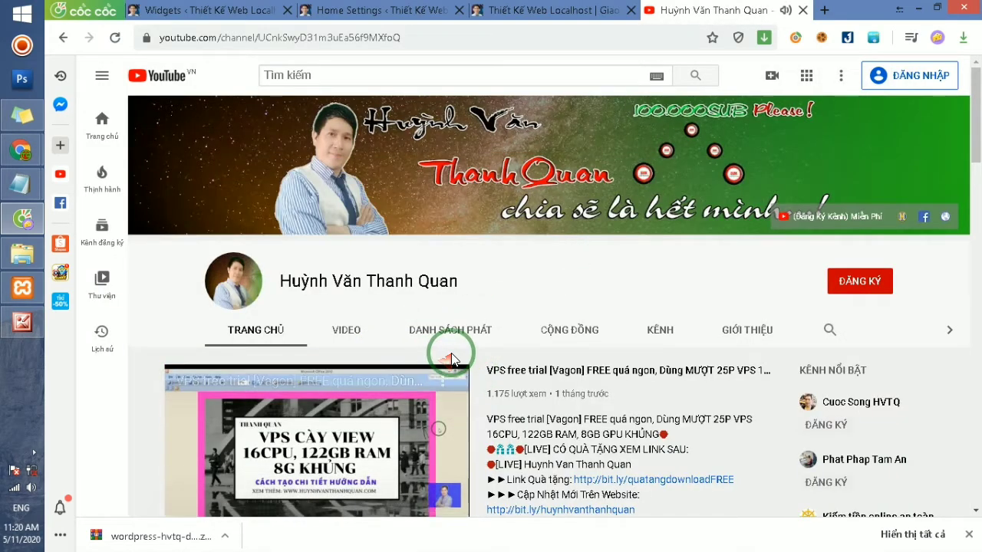
{"action": "scroll", "coordinate": [204, 442], "scroll_direction": "down", "scroll_amount": 1}
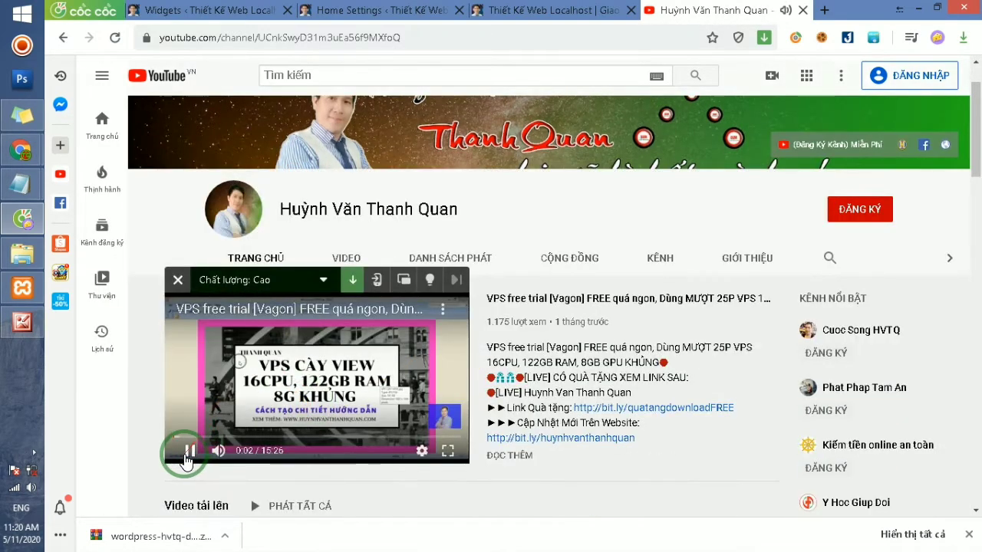
{"action": "left_click", "coordinate": [188, 455]}
Browse the channel's created playlists and most viewed playlists for a suitable course to link.
{"action": "left_click", "coordinate": [446, 253]}
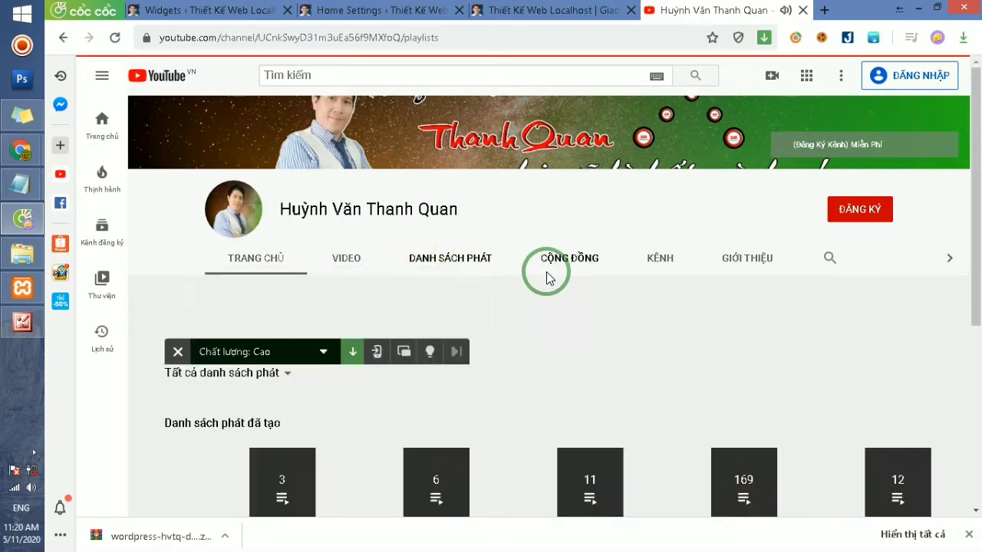
{"action": "scroll", "coordinate": [545, 276], "scroll_direction": "down", "scroll_amount": 2}
{"action": "scroll", "coordinate": [817, 333], "scroll_direction": "down", "scroll_amount": 1}
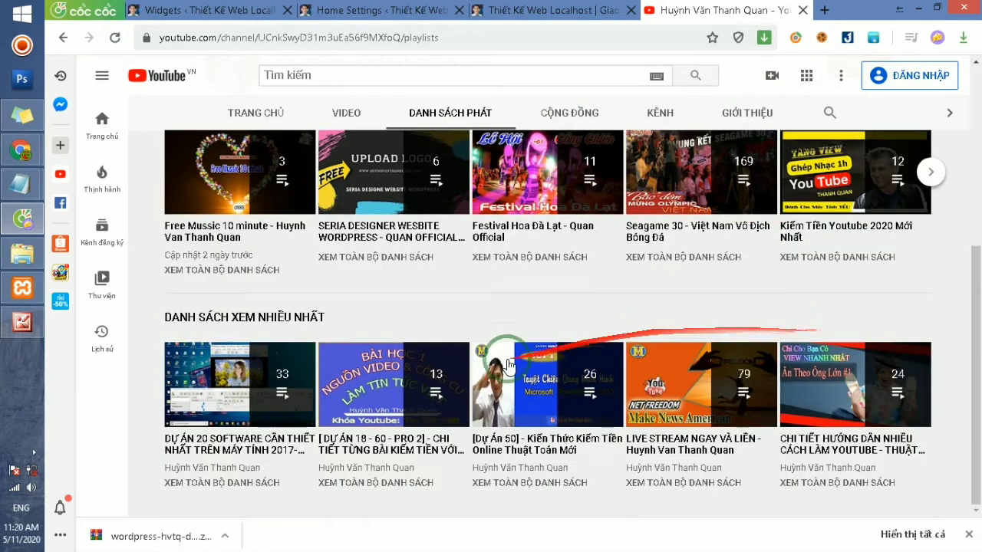
{"action": "left_click", "coordinate": [939, 184]}
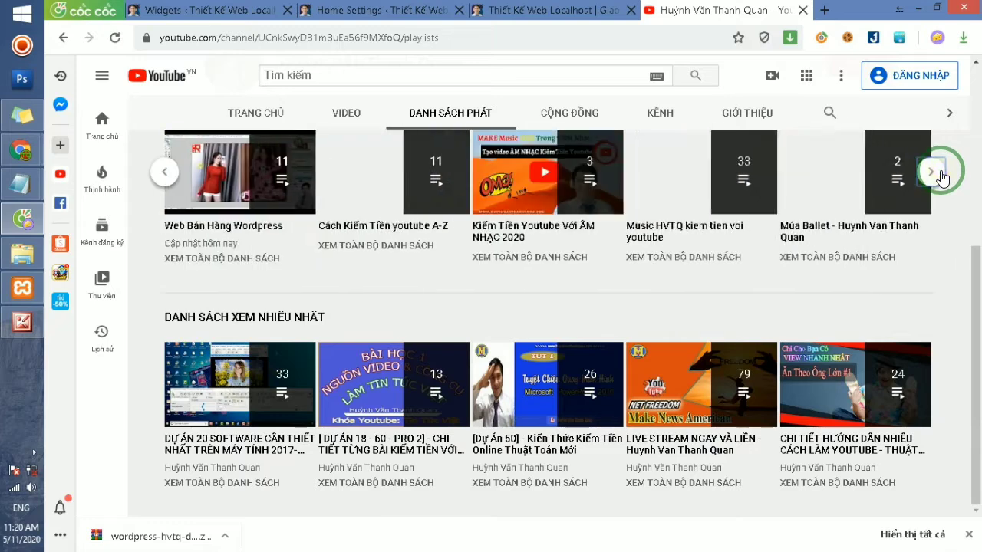
{"action": "left_click", "coordinate": [942, 178]}
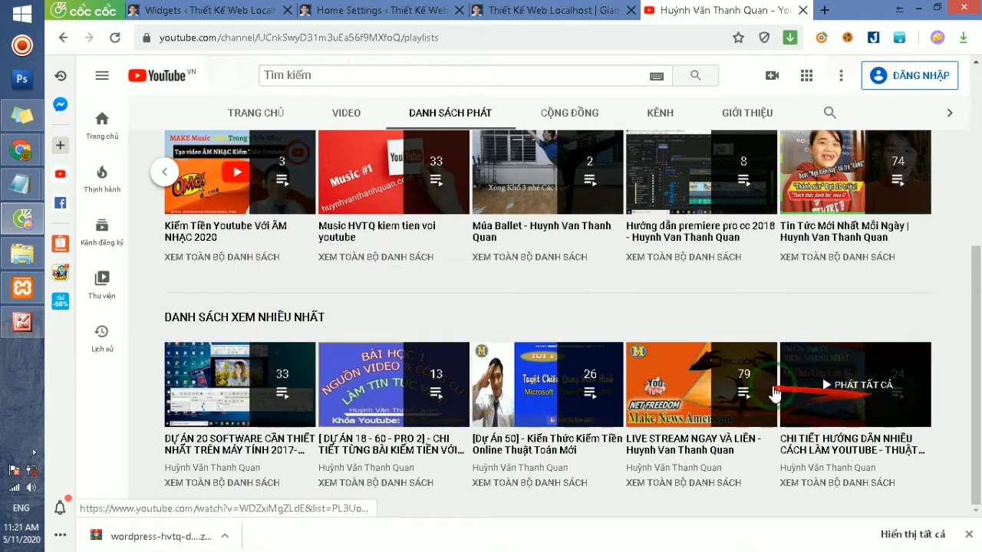
{"action": "scroll", "coordinate": [220, 242], "scroll_direction": "up", "scroll_amount": 1}
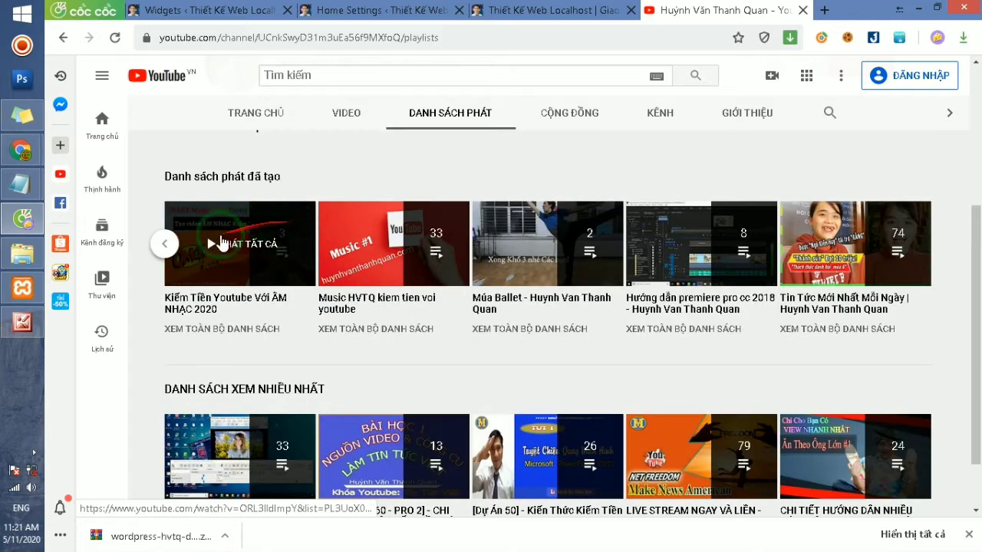
{"action": "left_click", "coordinate": [161, 244]}
{"action": "left_click", "coordinate": [161, 246]}
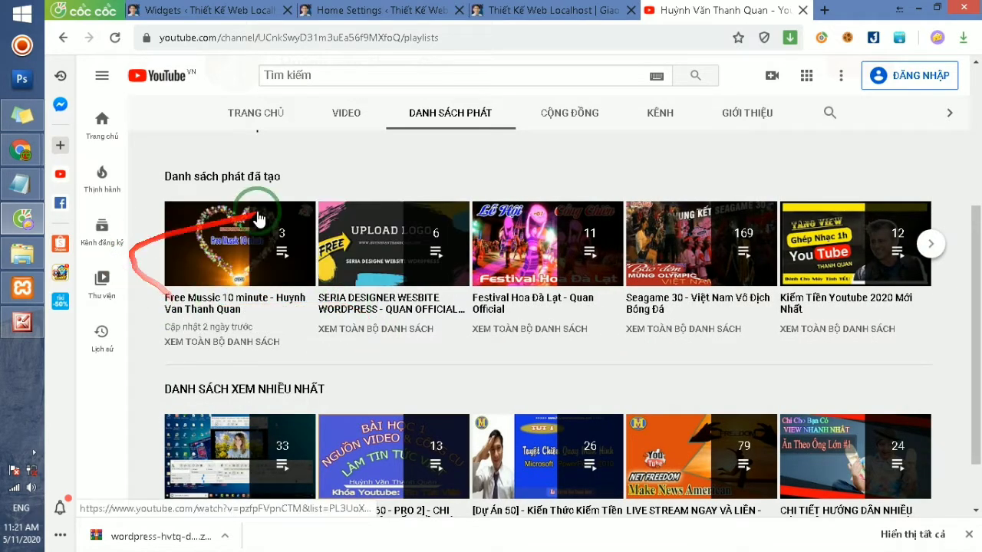
{"action": "scroll", "coordinate": [701, 230], "scroll_direction": "up", "scroll_amount": 3}
From the channel's uploaded videos, open the website design video for Bài 1 và 2, pause playback and copy its page address.
{"action": "left_click", "coordinate": [346, 330]}
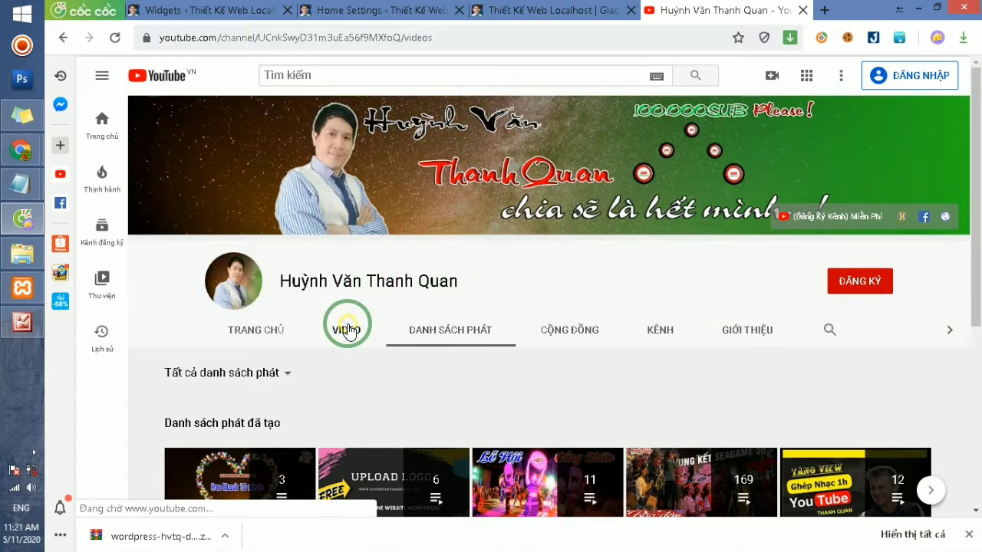
{"action": "scroll", "coordinate": [492, 349], "scroll_direction": "down", "scroll_amount": 2}
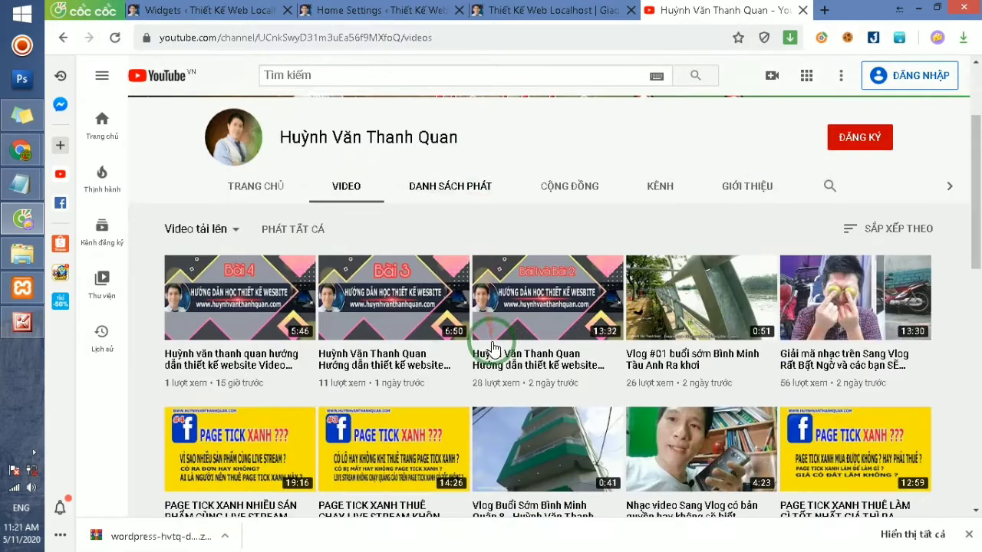
{"action": "left_click", "coordinate": [491, 355]}
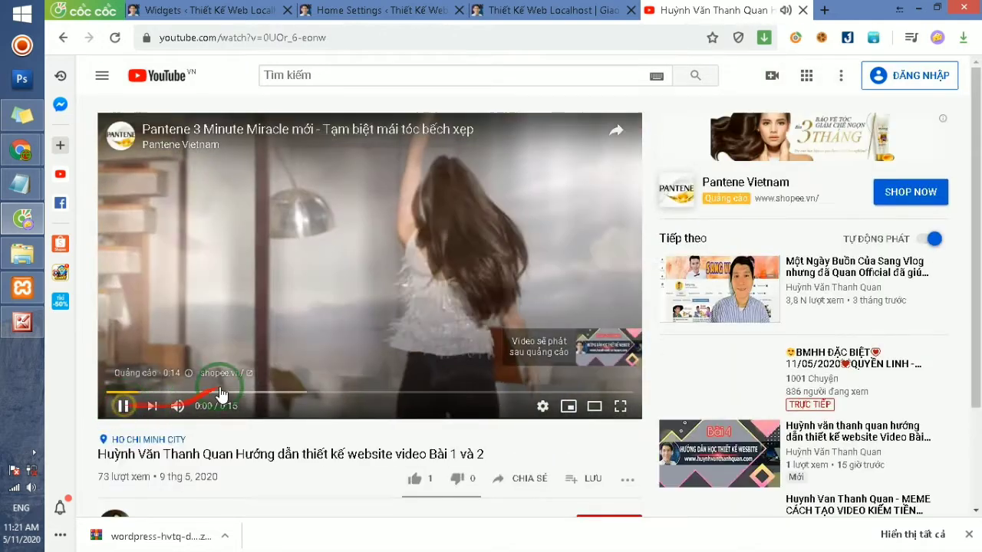
{"action": "left_click", "coordinate": [220, 393]}
{"action": "left_click", "coordinate": [361, 37]}
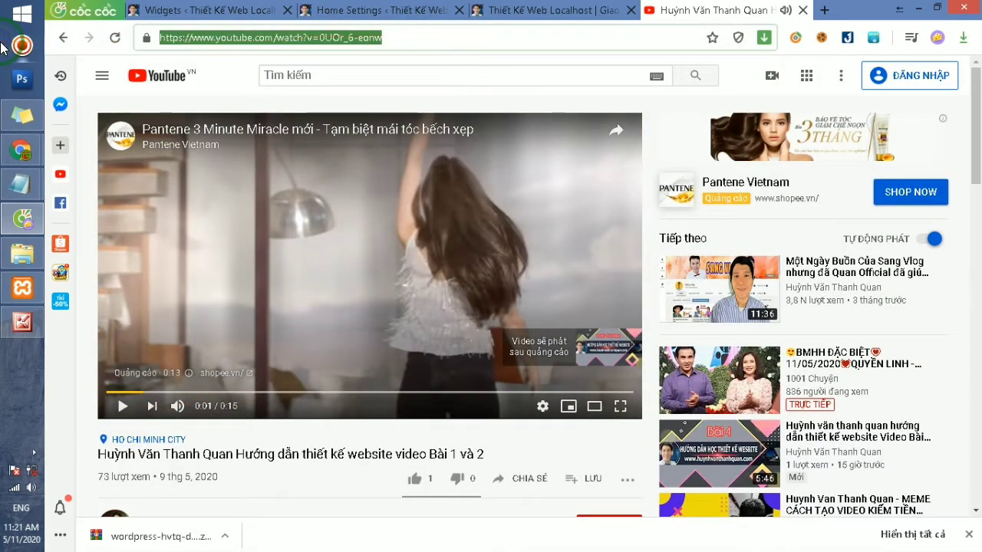
{"action": "left_click", "coordinate": [537, 10]}
{"action": "left_click", "coordinate": [398, 9]}
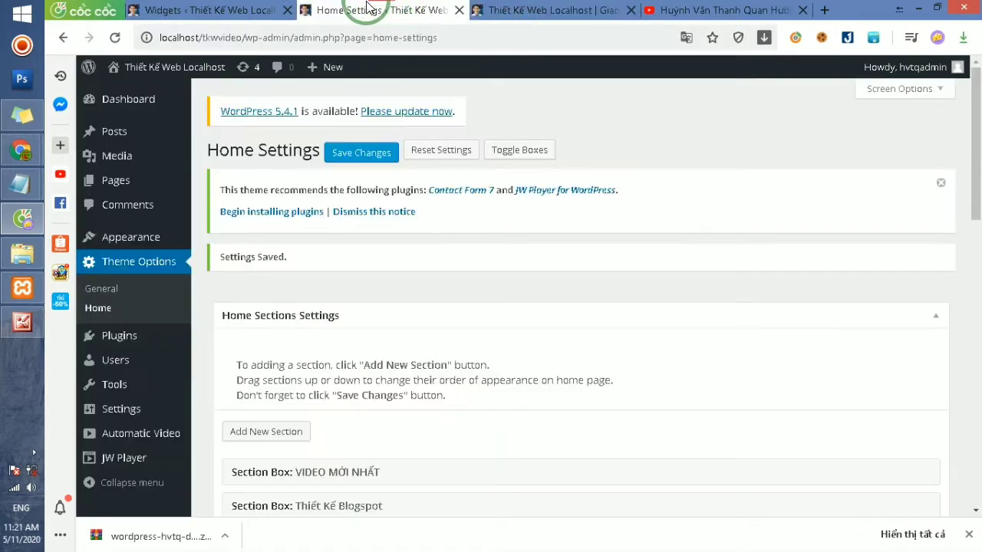
{"action": "left_click", "coordinate": [245, 10]}
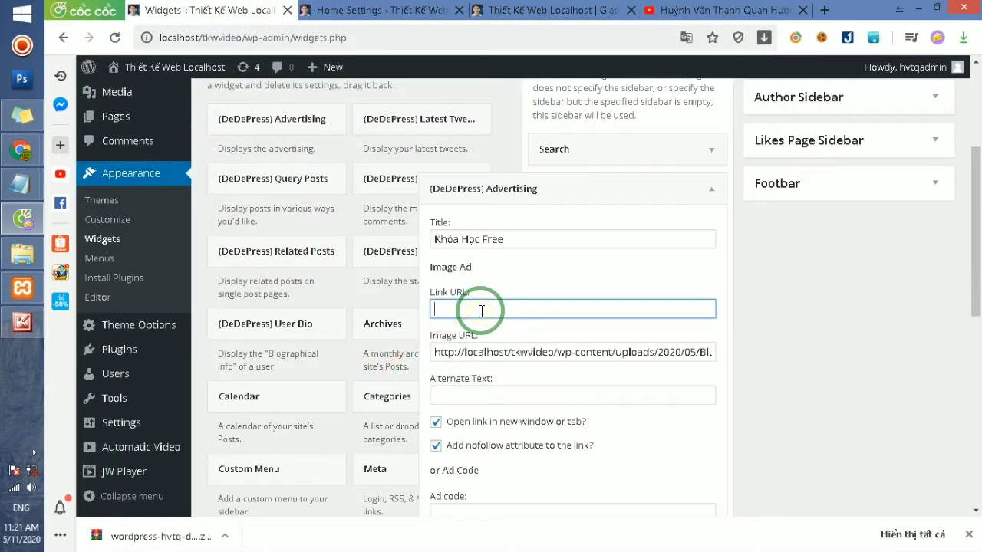
{"action": "left_click_drag", "start_coordinate": [681, 307], "coordinate": [452, 250]}
{"action": "left_click", "coordinate": [535, 273]}
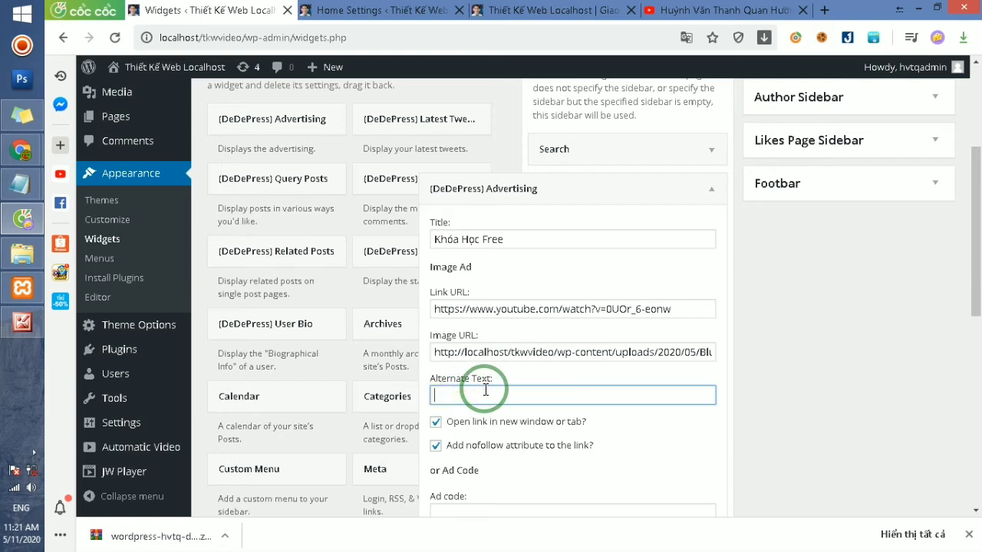
Set the Advertising widget's Alternate Text to Free.
{"action": "left_click_drag", "start_coordinate": [431, 378], "coordinate": [506, 383]}
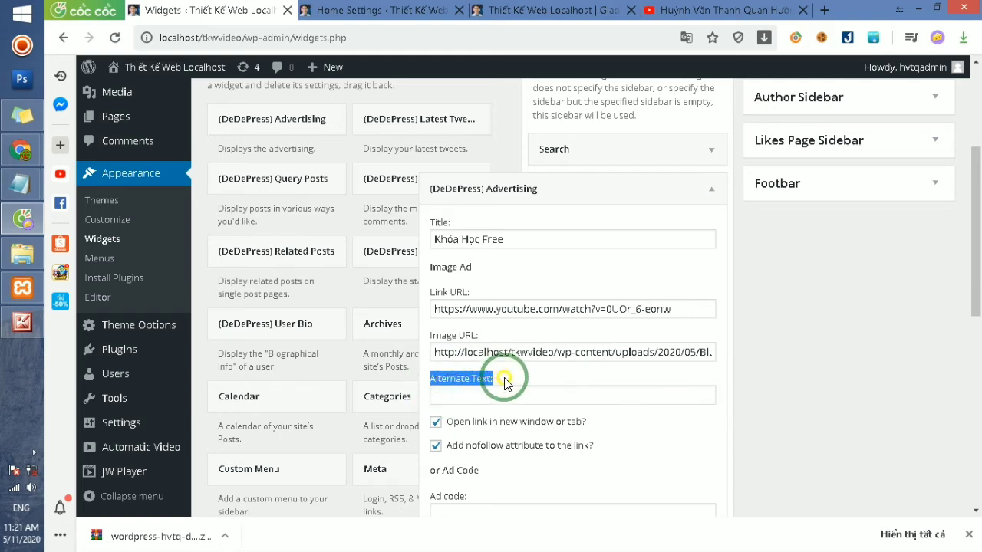
{"action": "left_click", "coordinate": [509, 239]}
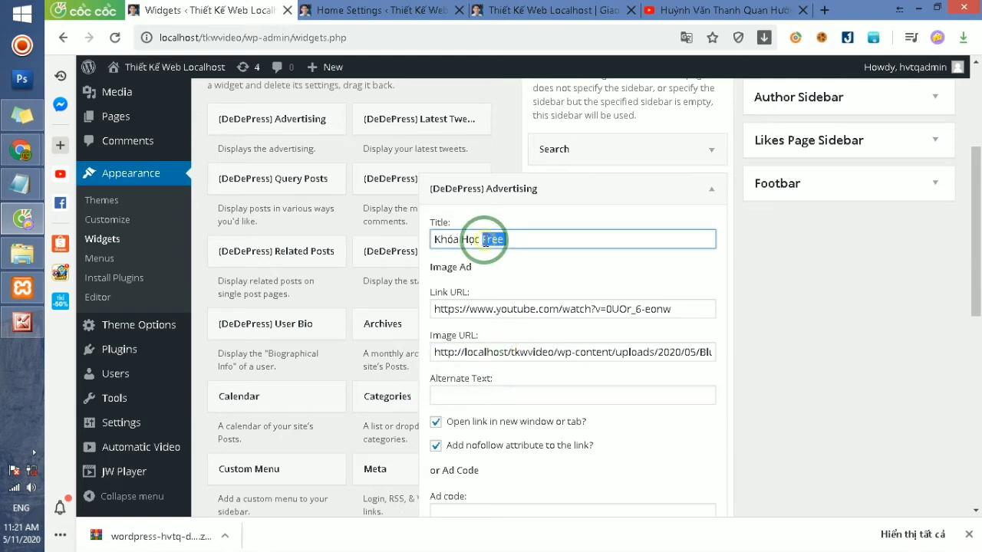
{"action": "left_click", "coordinate": [453, 392]}
{"action": "type", "text": "Free"}
{"action": "scroll", "coordinate": [567, 328], "scroll_direction": "down", "scroll_amount": 4}
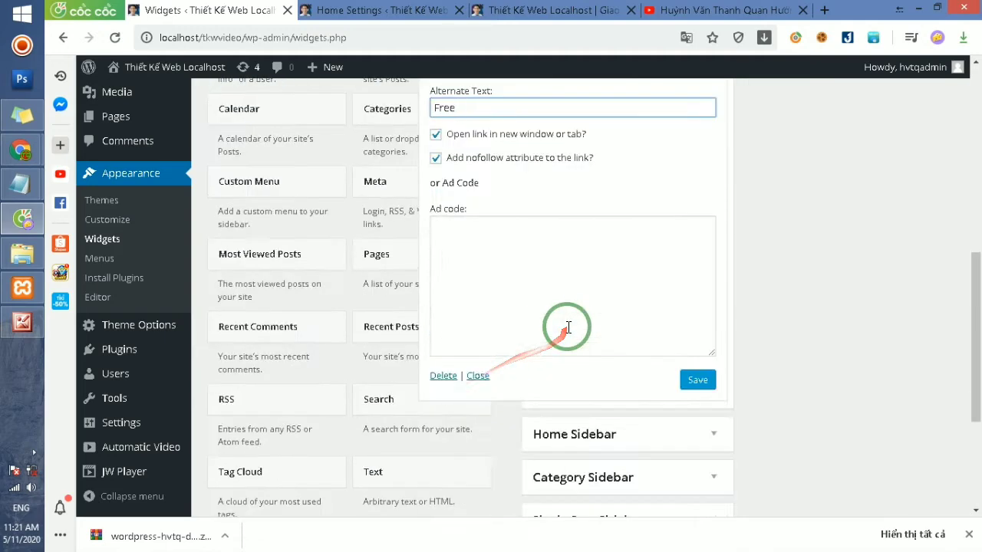
Save the Khóa Học Free Advertising widget with its Ad code left empty and review its filled-in fields.
{"action": "left_click", "coordinate": [505, 262]}
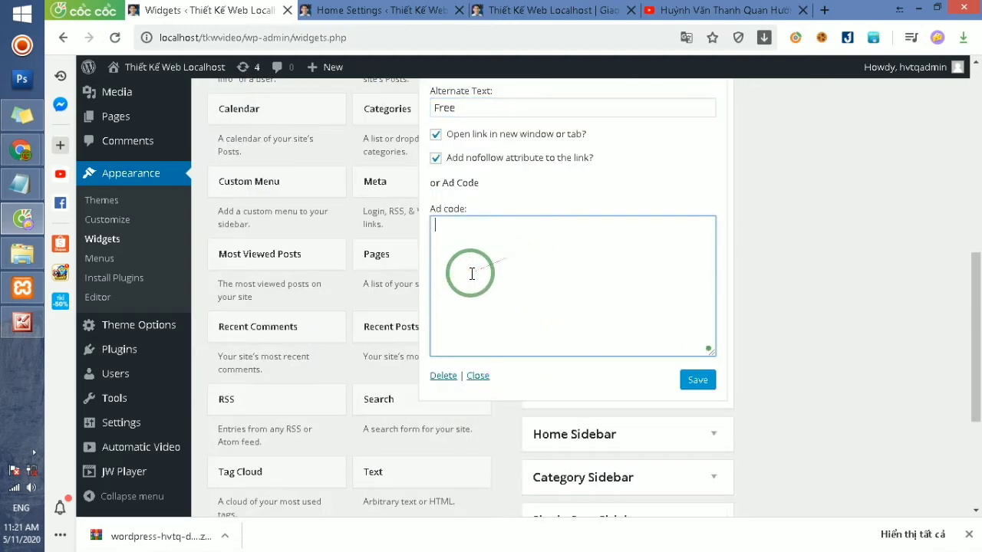
{"action": "scroll", "coordinate": [472, 274], "scroll_direction": "up", "scroll_amount": 3}
{"action": "scroll", "coordinate": [519, 211], "scroll_direction": "up", "scroll_amount": 2}
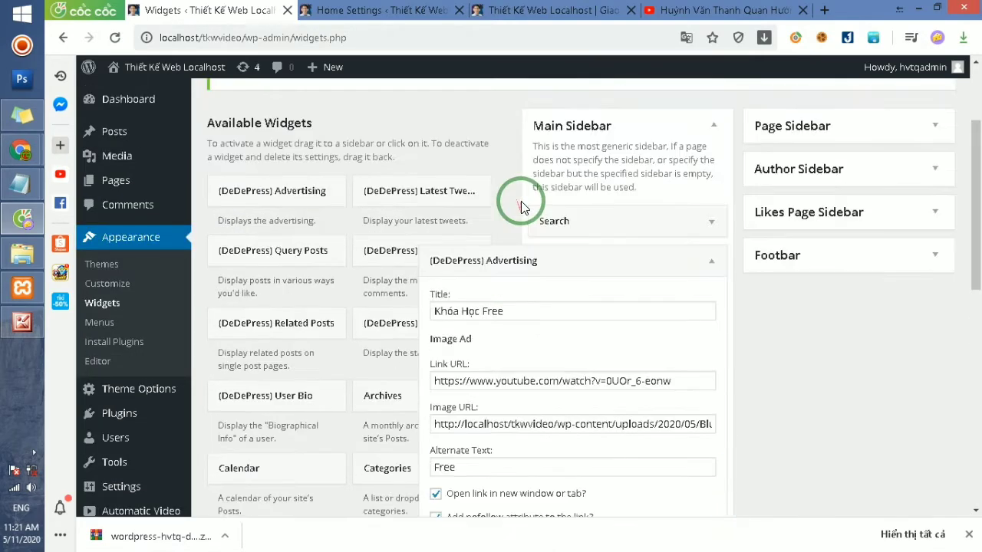
{"action": "scroll", "coordinate": [520, 201], "scroll_direction": "down", "scroll_amount": 4}
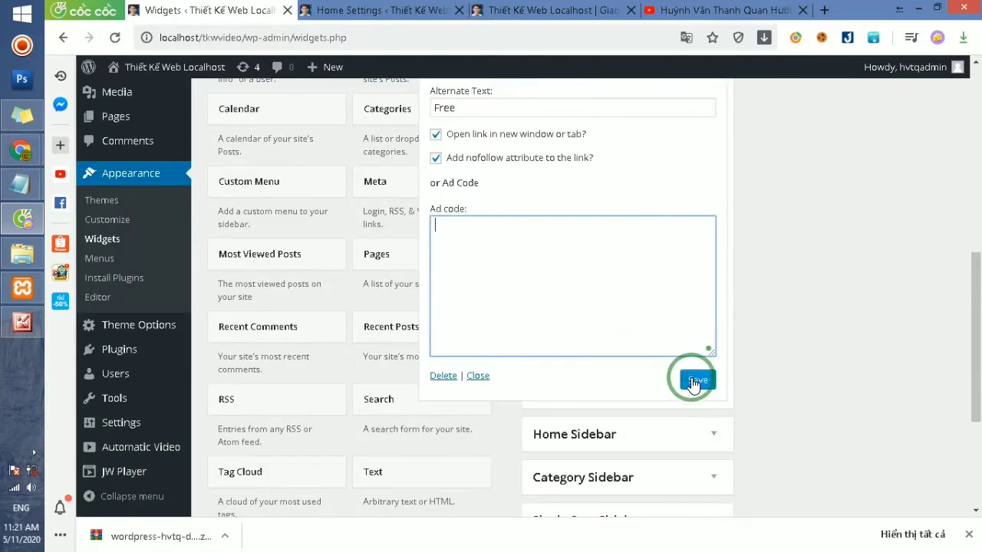
{"action": "left_click", "coordinate": [694, 381]}
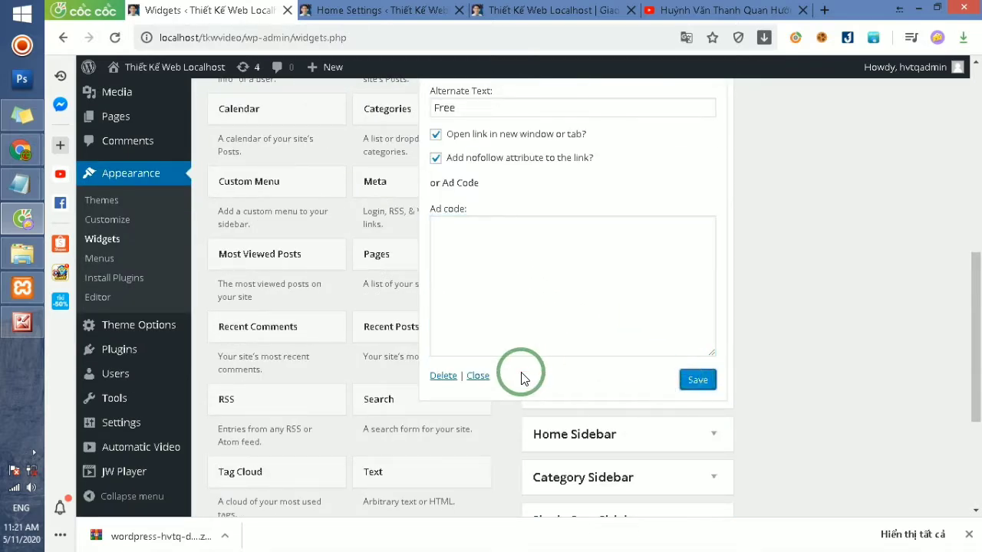
{"action": "left_click", "coordinate": [696, 382]}
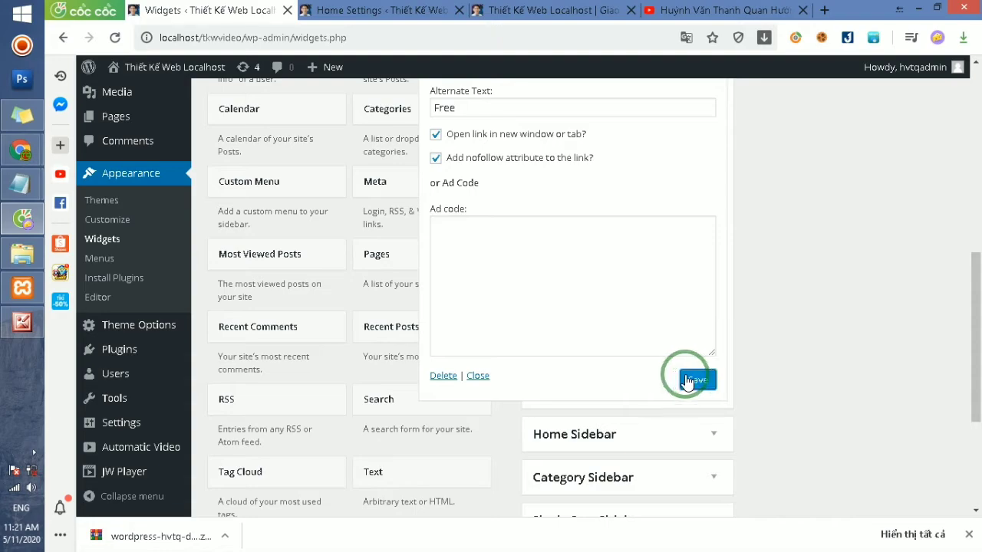
{"action": "scroll", "coordinate": [667, 361], "scroll_direction": "up", "scroll_amount": 5}
{"action": "scroll", "coordinate": [652, 337], "scroll_direction": "down", "scroll_amount": 4}
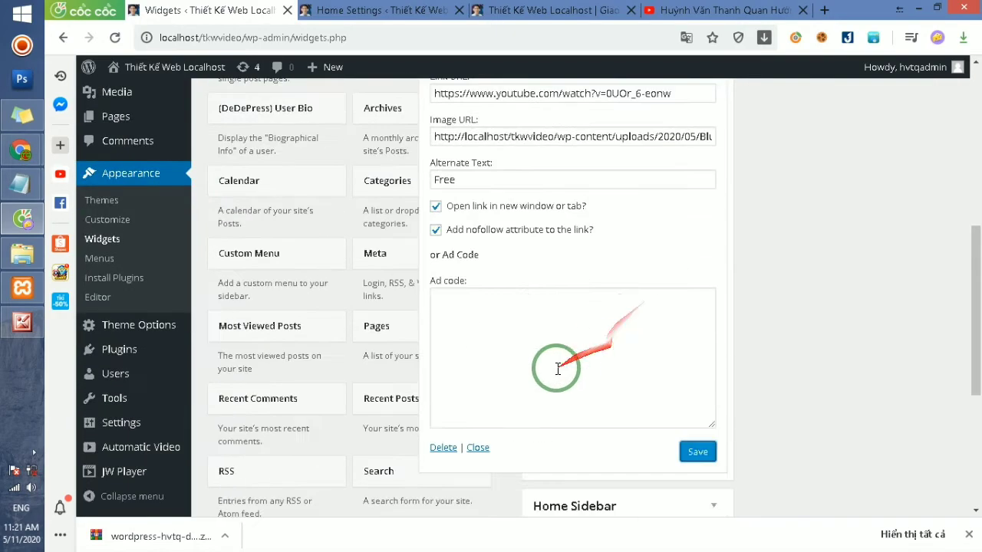
{"action": "scroll", "coordinate": [552, 398], "scroll_direction": "up", "scroll_amount": 5}
{"action": "scroll", "coordinate": [628, 337], "scroll_direction": "down", "scroll_amount": 3}
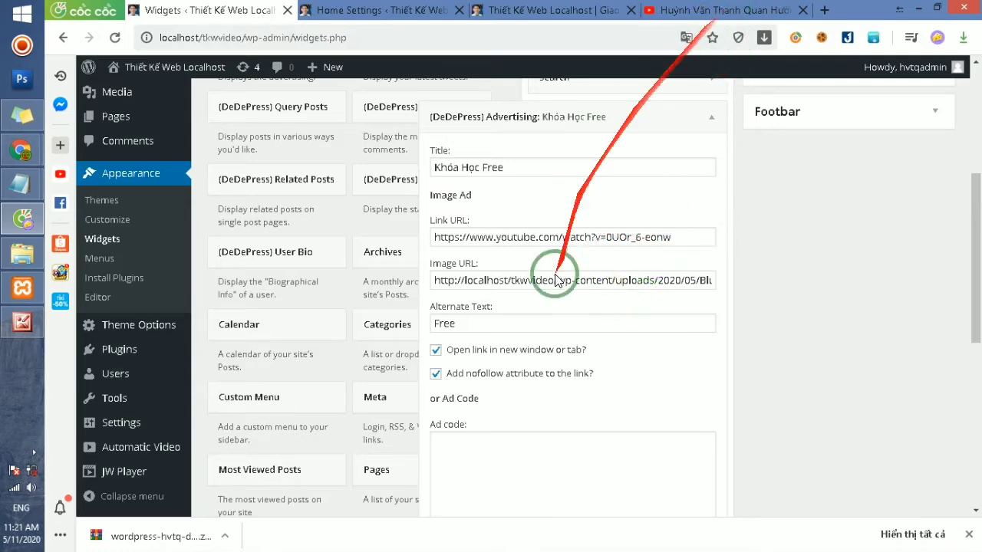
Open the sharing options of the Bài 1 và 2 video on YouTube and copy its iframe embed code.
{"action": "left_click", "coordinate": [486, 470]}
{"action": "scroll", "coordinate": [508, 397], "scroll_direction": "down", "scroll_amount": 1}
{"action": "left_click", "coordinate": [720, 10]}
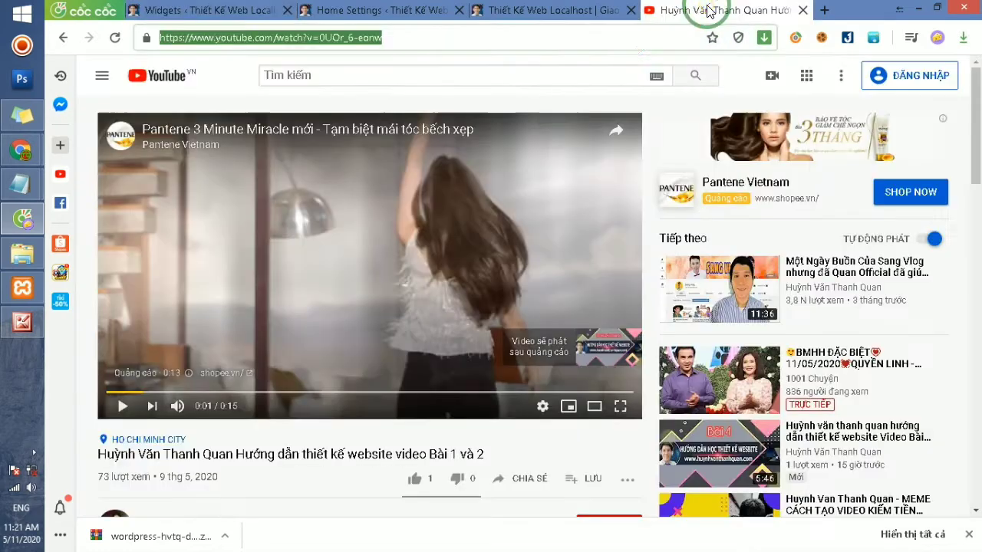
{"action": "scroll", "coordinate": [460, 445], "scroll_direction": "down", "scroll_amount": 1}
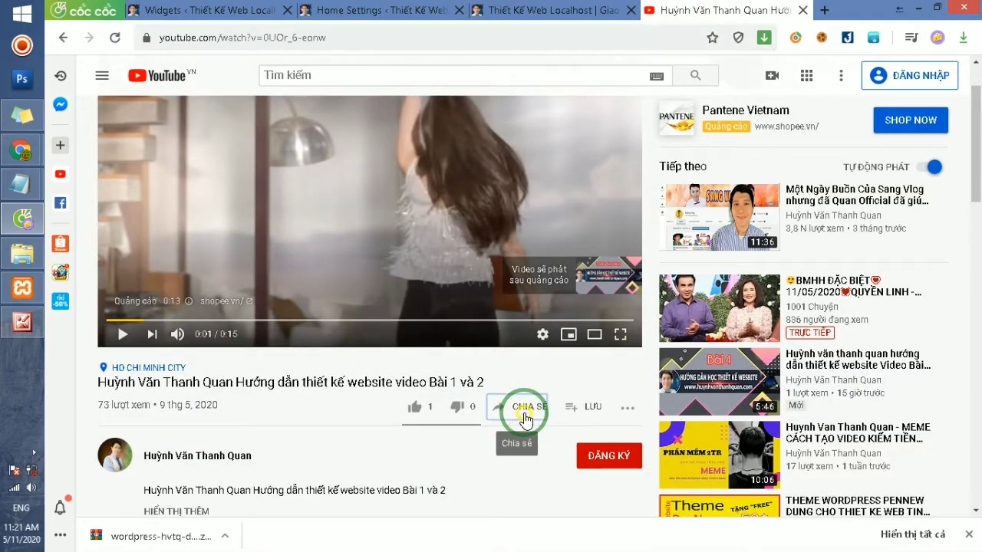
{"action": "left_click", "coordinate": [525, 408]}
{"action": "left_click", "coordinate": [386, 240]}
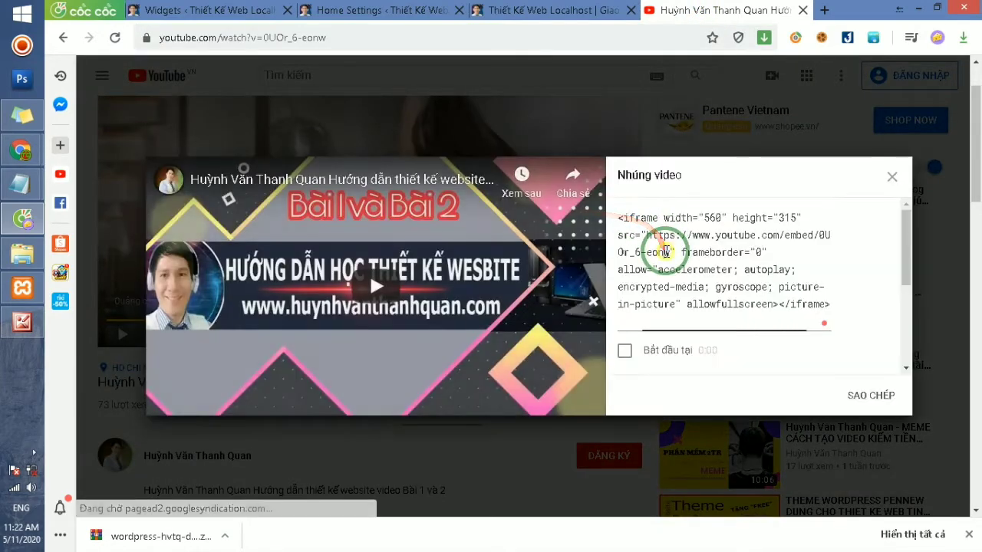
{"action": "left_click", "coordinate": [666, 250]}
{"action": "key", "text": "ctrl+c"}
Paste the video's iframe embed code into the Advertising widget's Ad code, save the widget and collapse it.
{"action": "left_click", "coordinate": [536, 10]}
{"action": "left_click", "coordinate": [387, 10]}
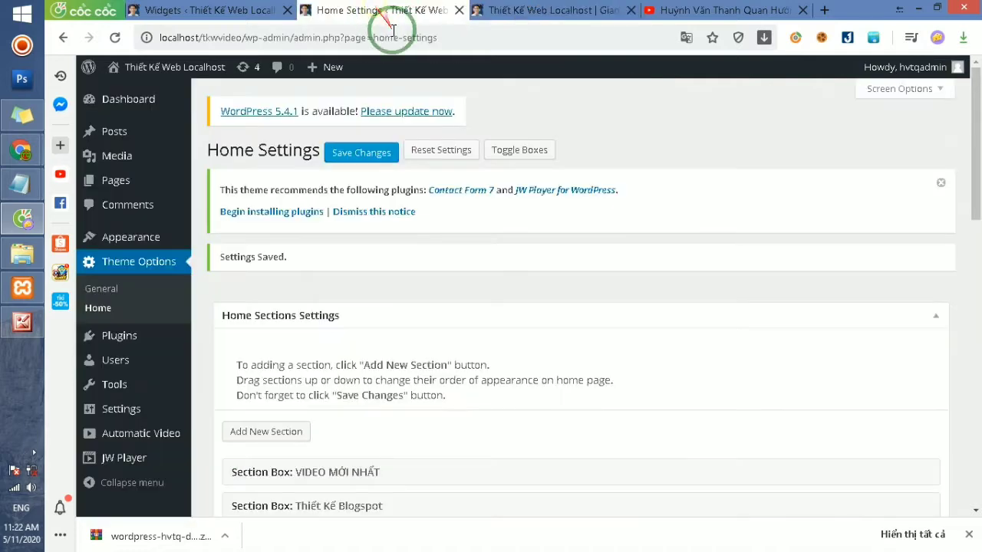
{"action": "left_click", "coordinate": [203, 10]}
{"action": "left_click", "coordinate": [471, 416]}
{"action": "key", "text": "ctrl+v"}
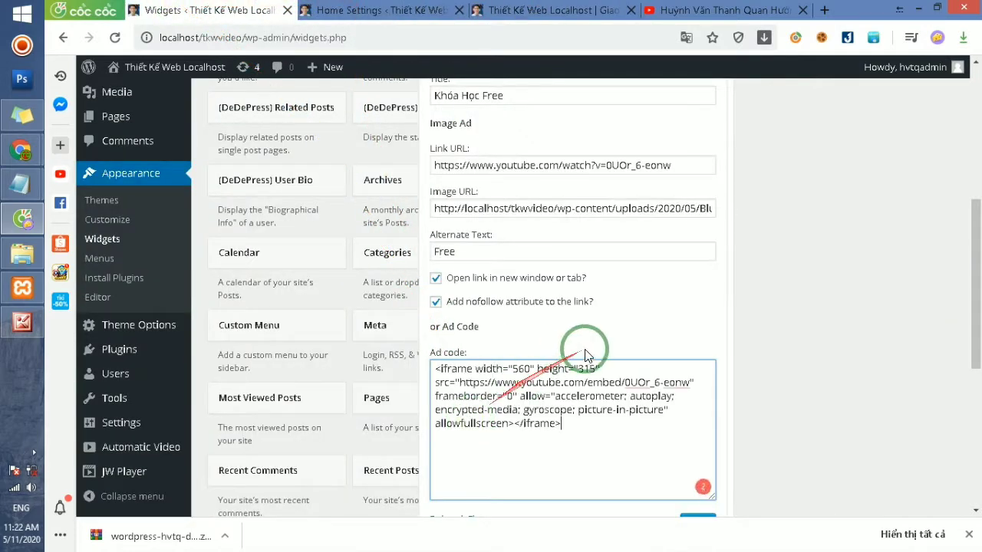
{"action": "scroll", "coordinate": [690, 391], "scroll_direction": "down", "scroll_amount": 2}
{"action": "left_click", "coordinate": [697, 381]}
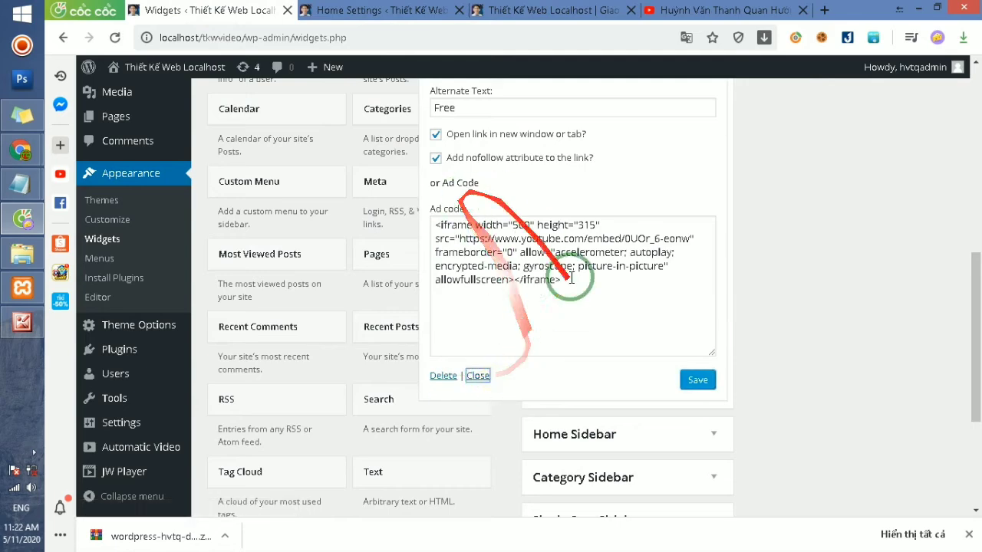
{"action": "scroll", "coordinate": [574, 277], "scroll_direction": "up", "scroll_amount": 5}
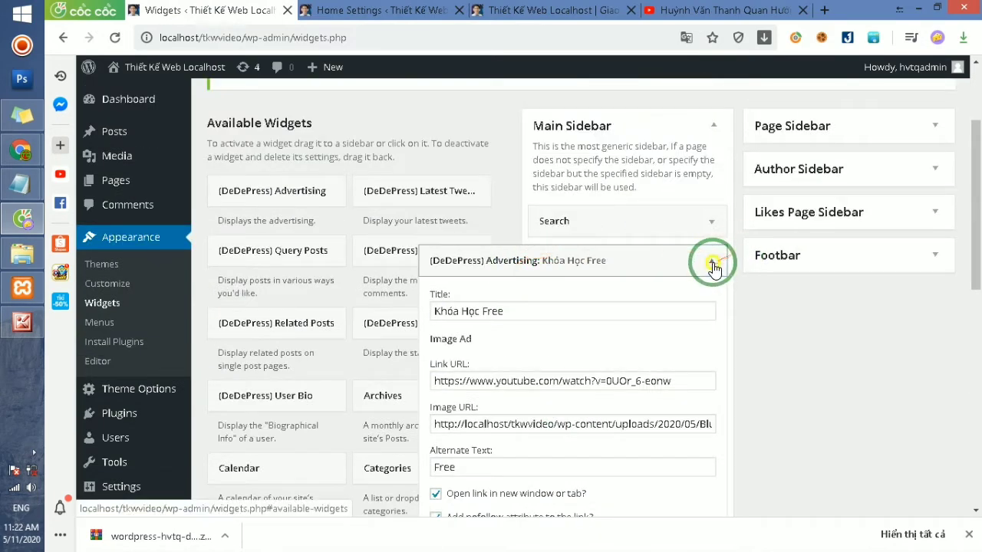
{"action": "left_click", "coordinate": [711, 261]}
Open the site's home page in a new tab and briefly play the embedded video under KHÓA HỌC FREE.
{"action": "right_click", "coordinate": [127, 92]}
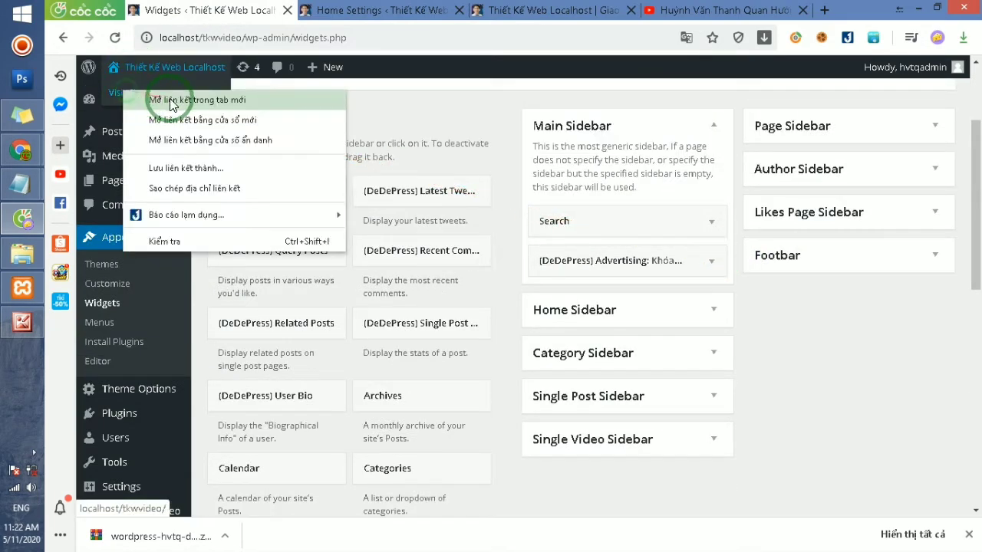
{"action": "left_click", "coordinate": [160, 98]}
{"action": "left_click", "coordinate": [402, 12]}
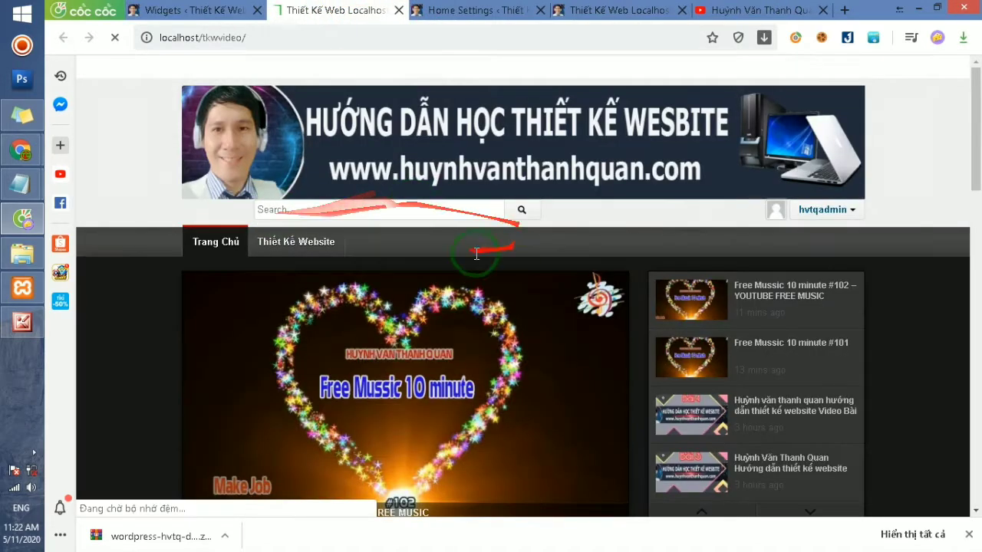
{"action": "scroll", "coordinate": [805, 250], "scroll_direction": "down", "scroll_amount": 6}
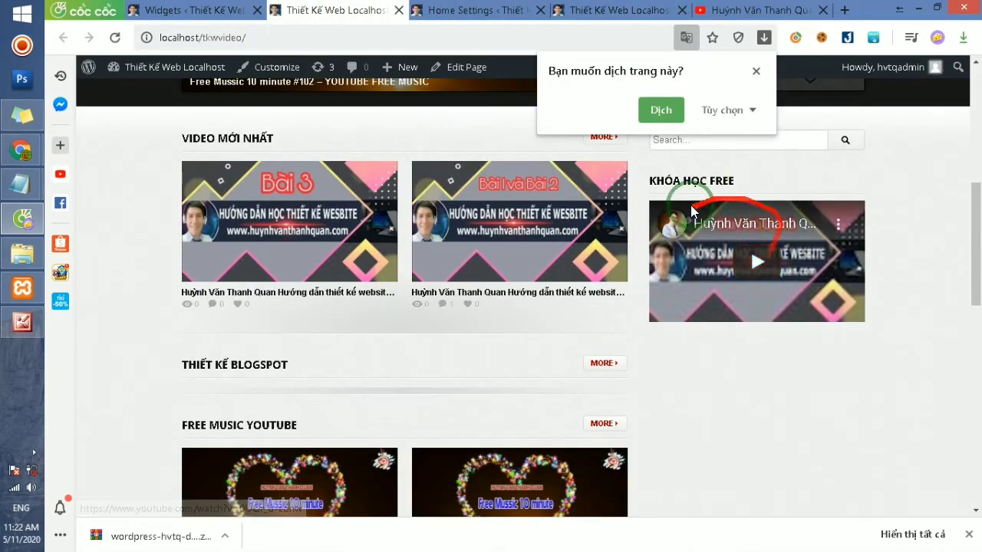
{"action": "scroll", "coordinate": [721, 258], "scroll_direction": "down", "scroll_amount": 1}
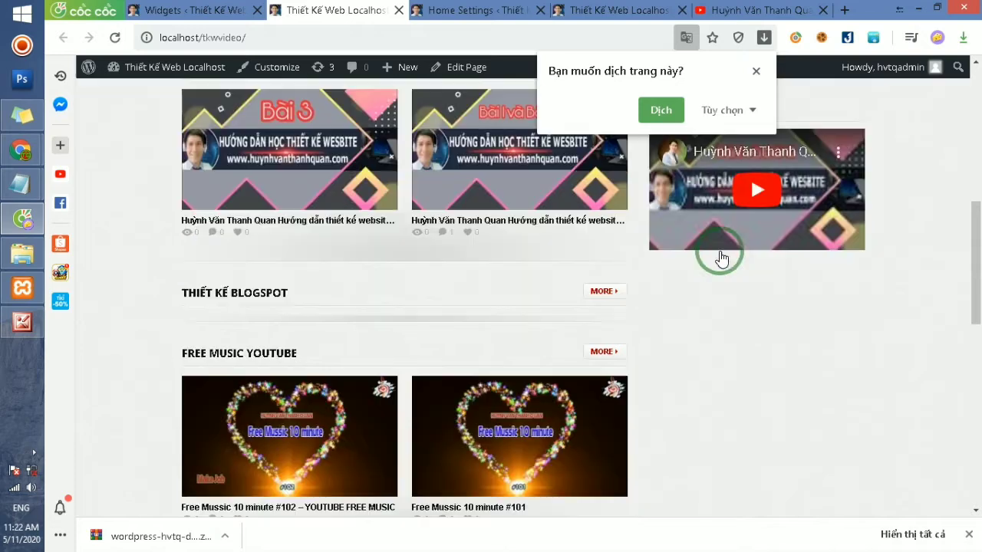
{"action": "scroll", "coordinate": [763, 230], "scroll_direction": "up", "scroll_amount": 1}
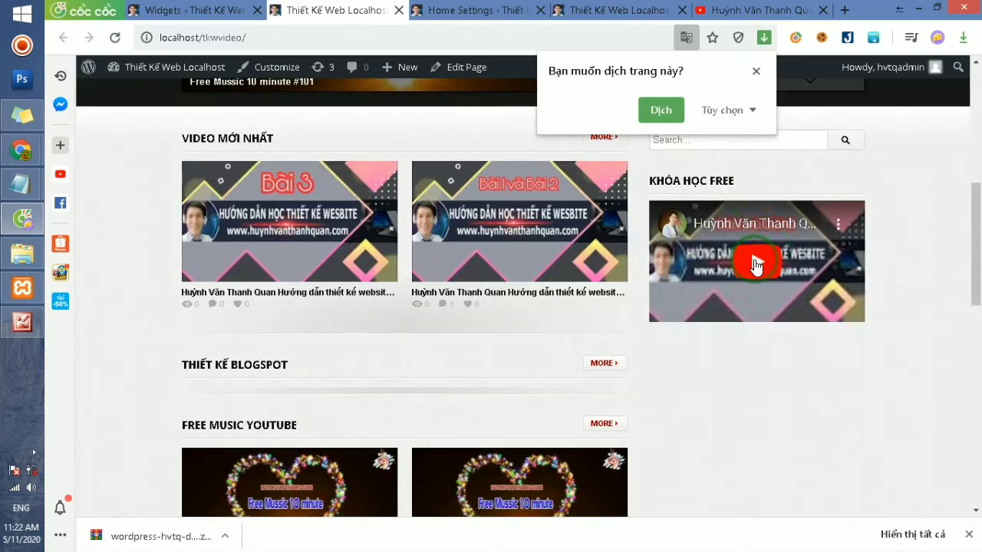
{"action": "left_click", "coordinate": [755, 263]}
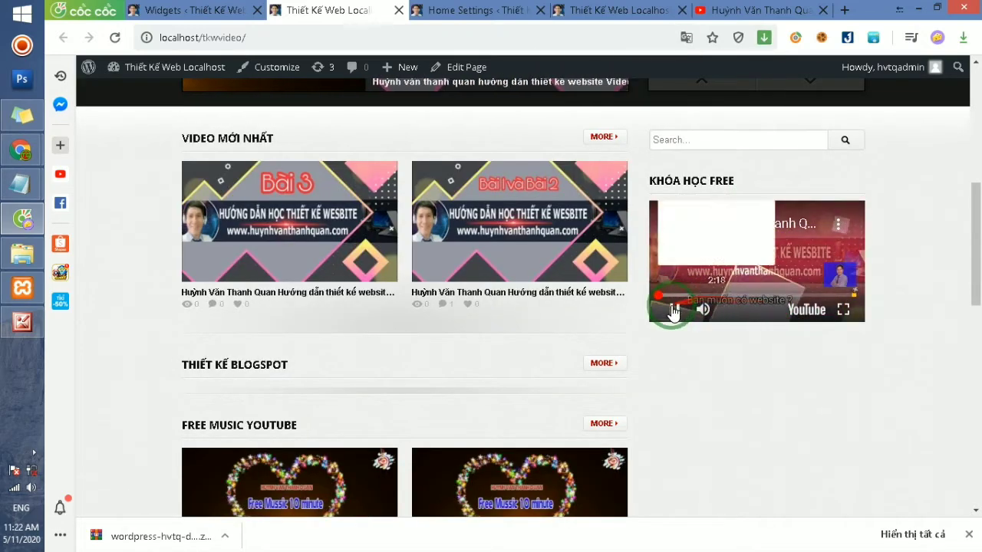
{"action": "left_click", "coordinate": [673, 310]}
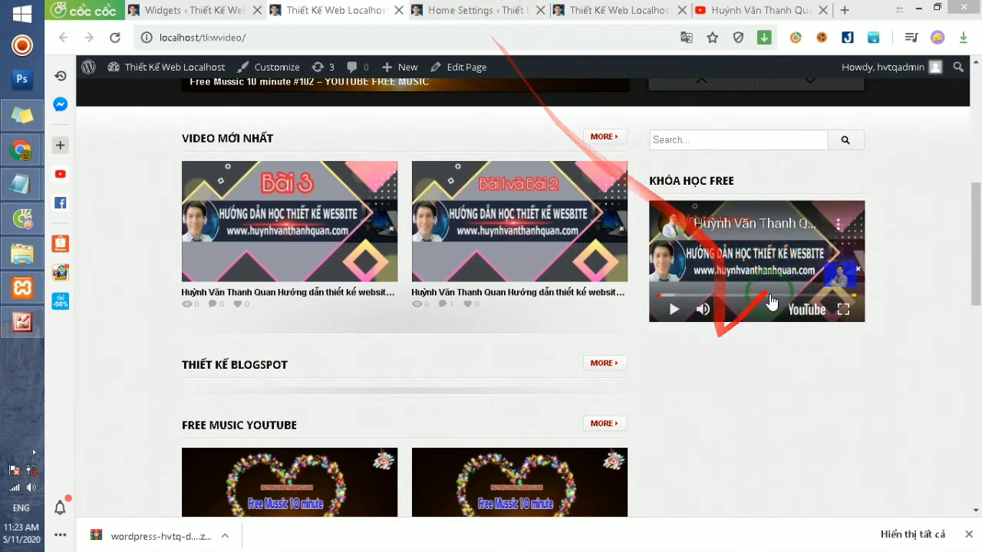
Return to the Widgets page, delete the iframe code from the Main Sidebar's Advertising widget and save it.
{"action": "left_click", "coordinate": [433, 8]}
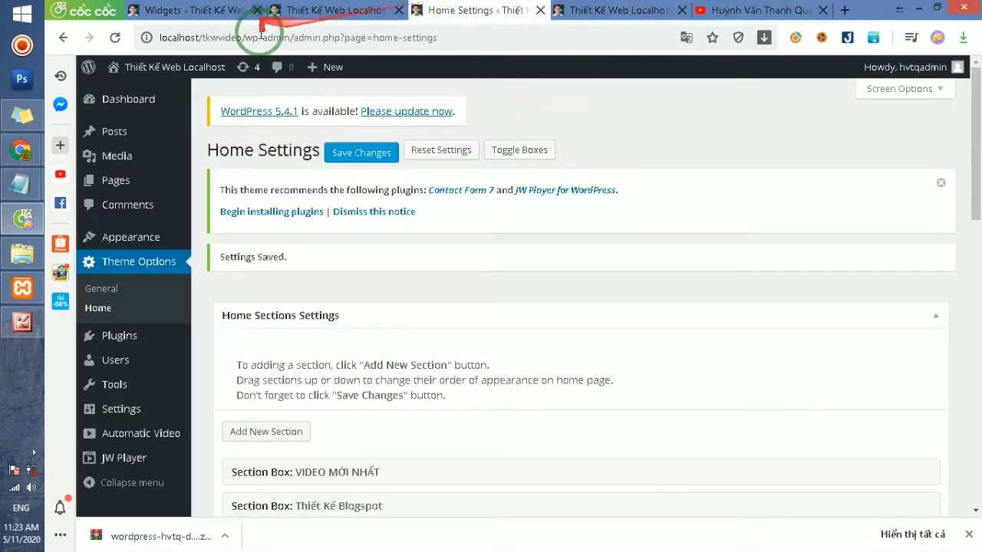
{"action": "left_click", "coordinate": [337, 9]}
{"action": "left_click", "coordinate": [174, 10]}
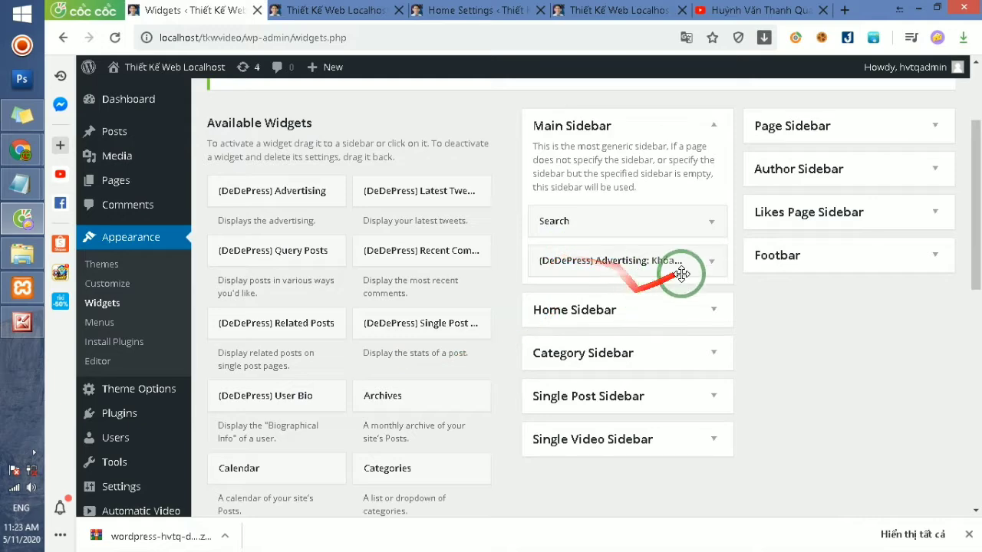
{"action": "left_click", "coordinate": [701, 260]}
{"action": "scroll", "coordinate": [567, 420], "scroll_direction": "down", "scroll_amount": 2}
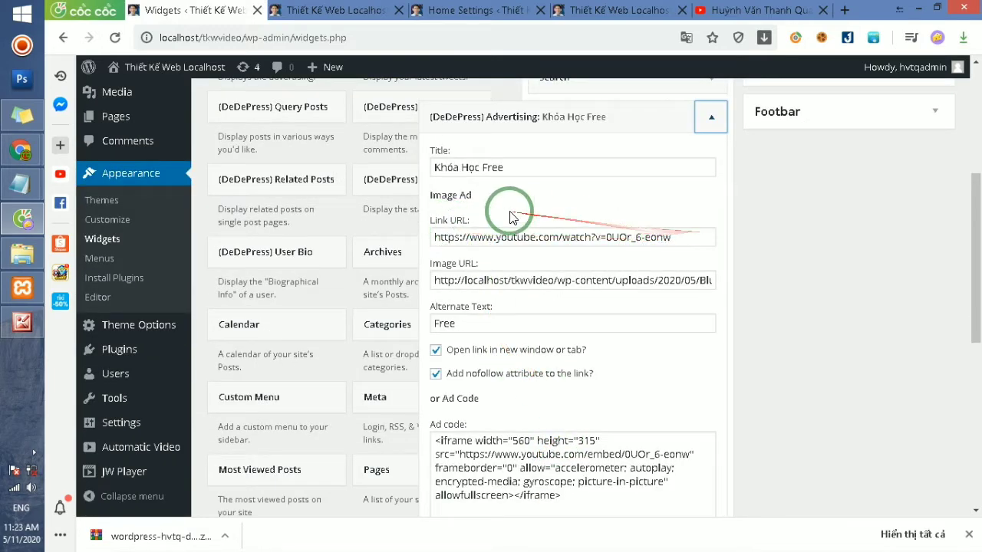
{"action": "scroll", "coordinate": [587, 460], "scroll_direction": "down", "scroll_amount": 2}
{"action": "left_click_drag", "start_coordinate": [434, 296], "coordinate": [588, 337]}
{"action": "key", "text": "BackSpace"}
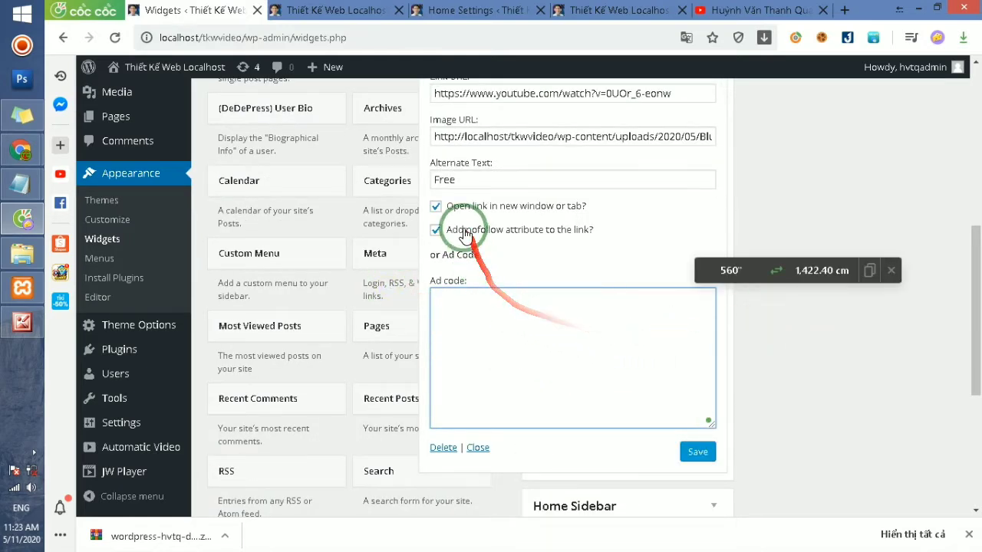
{"action": "left_click", "coordinate": [697, 450]}
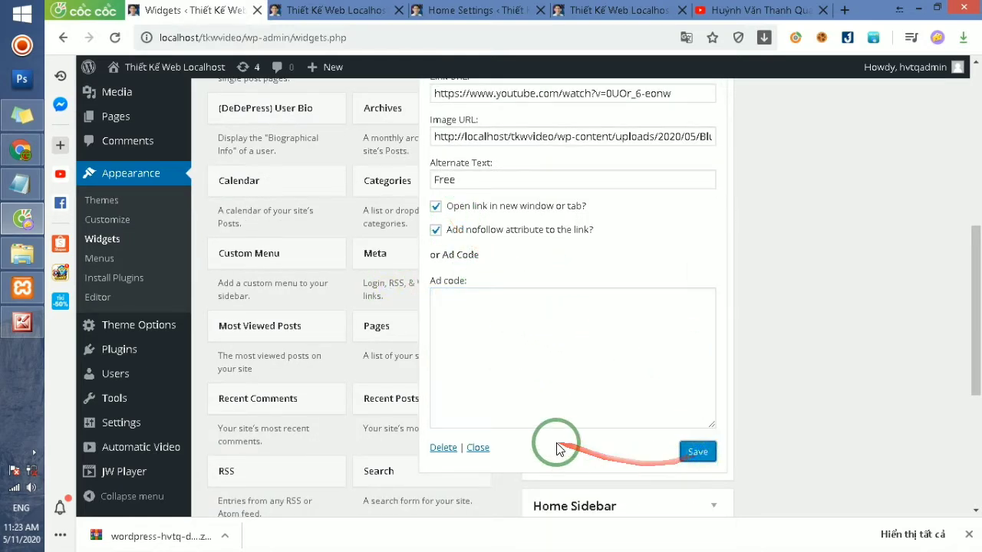
Reload the home page, test the link of the KHÓA HỌC FREE banner and close the YouTube page it opens.
{"action": "left_click", "coordinate": [326, 10]}
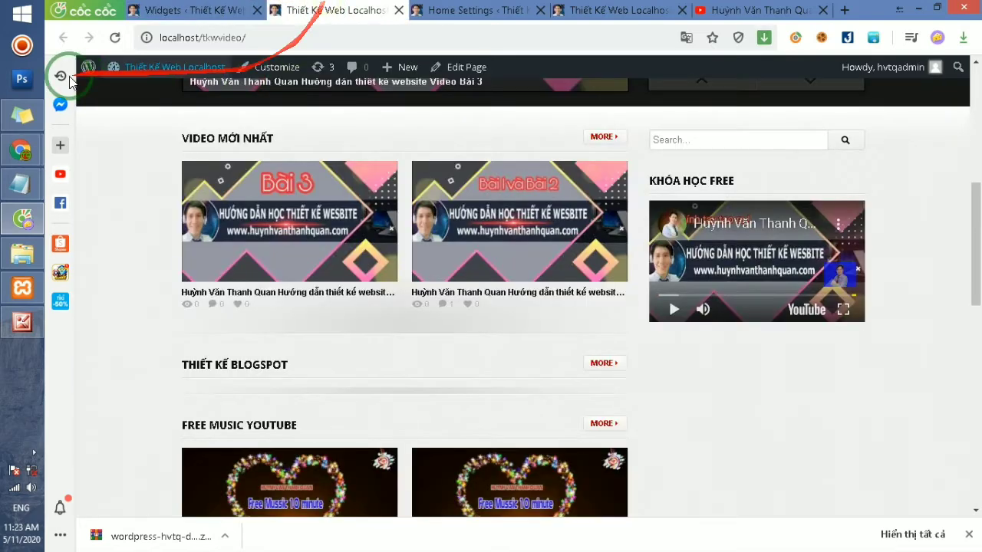
{"action": "left_click", "coordinate": [114, 37]}
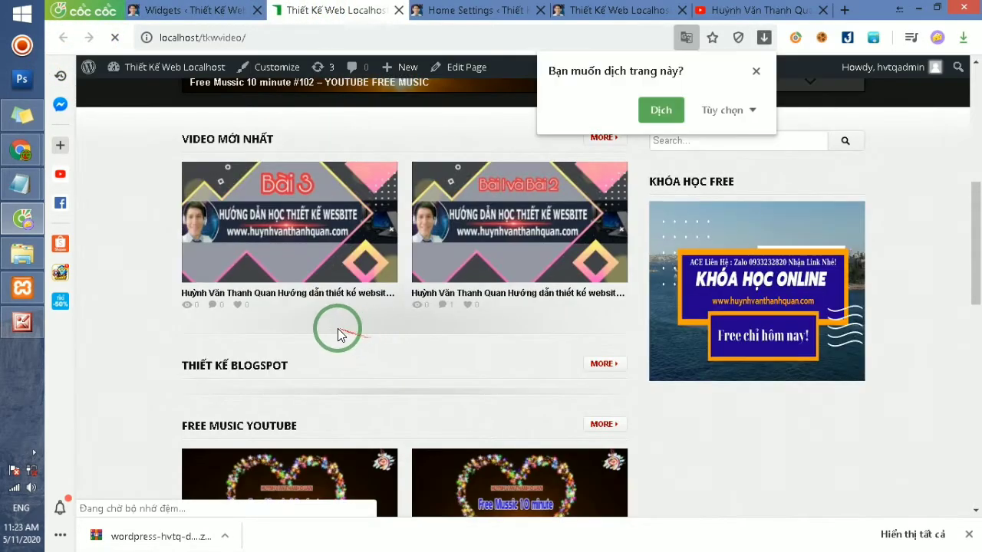
{"action": "left_click", "coordinate": [758, 72]}
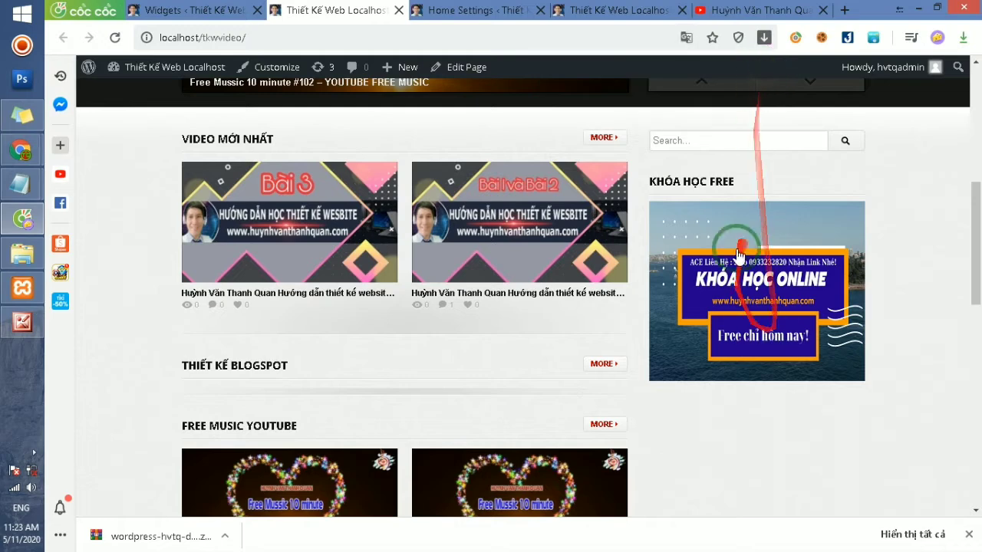
{"action": "scroll", "coordinate": [742, 280], "scroll_direction": "down", "scroll_amount": 2}
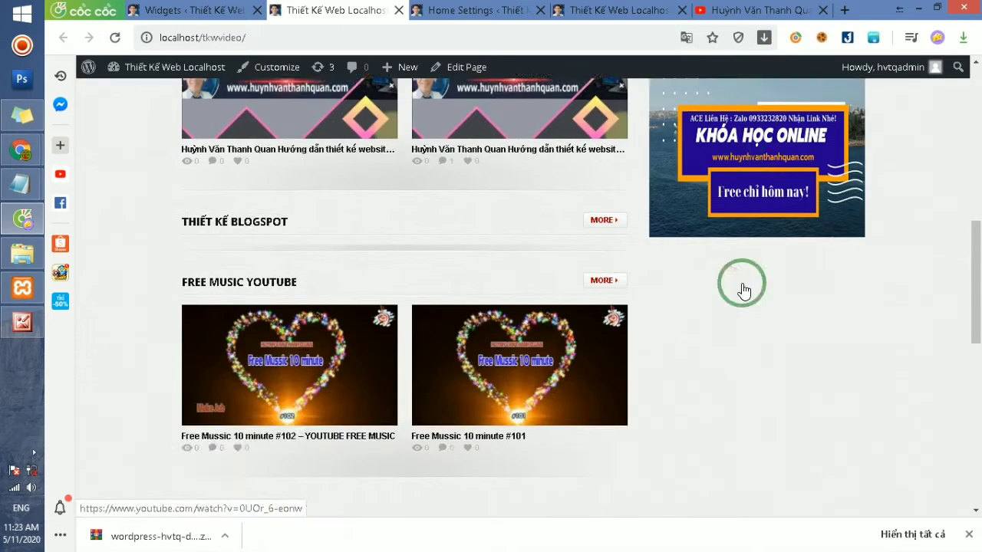
{"action": "scroll", "coordinate": [741, 287], "scroll_direction": "up", "scroll_amount": 2}
{"action": "left_click", "coordinate": [735, 280]}
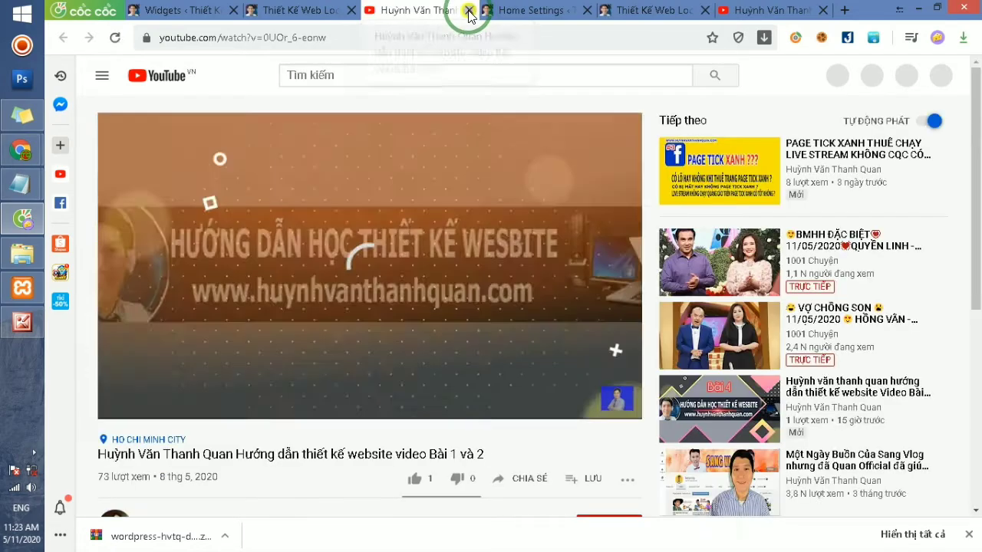
{"action": "left_click", "coordinate": [469, 11]}
Go back to the Widgets page and close the Advertising widget's settings in the Main Sidebar.
{"action": "left_click", "coordinate": [164, 12]}
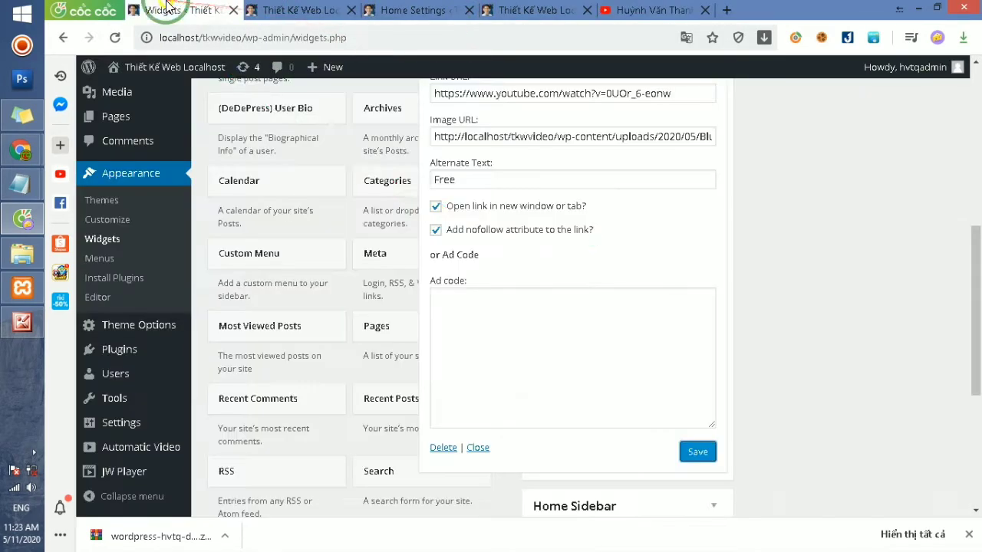
{"action": "left_click", "coordinate": [488, 325]}
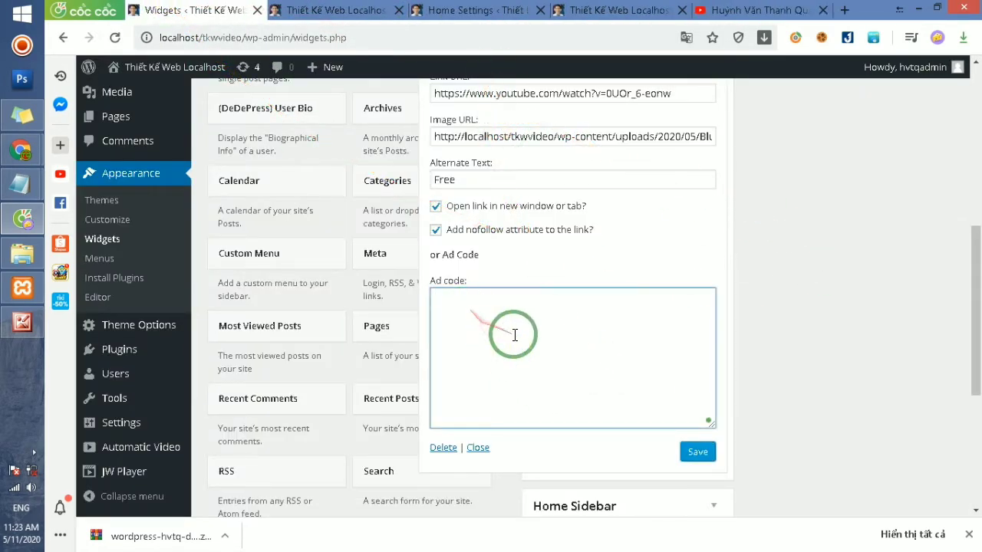
{"action": "left_click", "coordinate": [788, 230]}
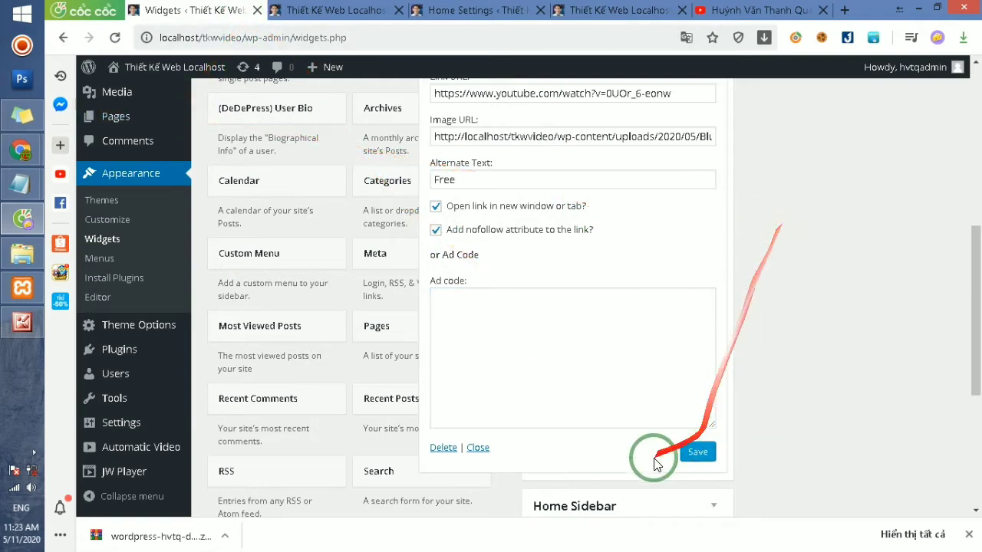
{"action": "left_click", "coordinate": [478, 451]}
{"action": "scroll", "coordinate": [680, 375], "scroll_direction": "up", "scroll_amount": 5}
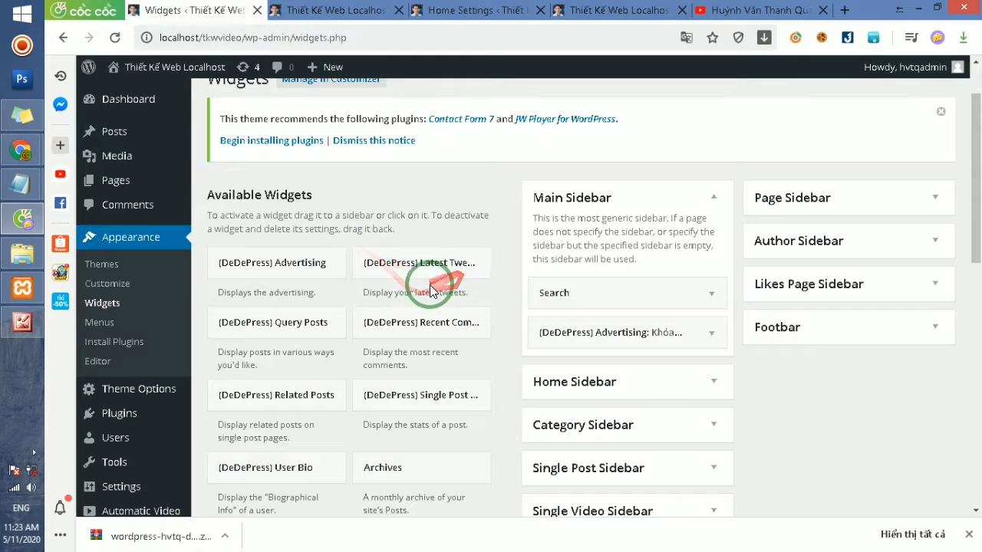
Add another Advertising widget to the Main Sidebar and title it "Giảm 50% hosting".
{"action": "left_click_drag", "start_coordinate": [313, 262], "coordinate": [626, 328]}
{"action": "scroll", "coordinate": [571, 329], "scroll_direction": "down", "scroll_amount": 1}
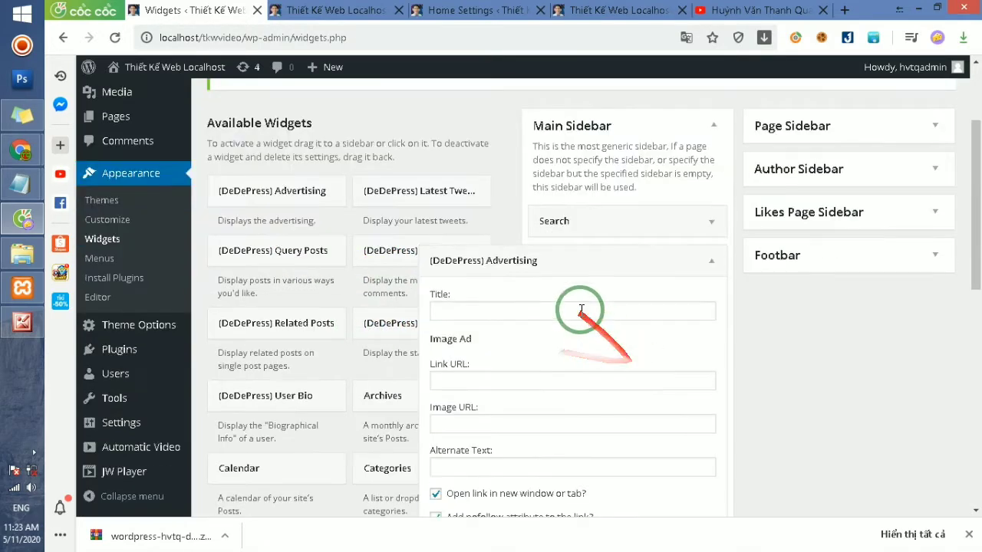
{"action": "left_click", "coordinate": [580, 310]}
{"action": "left_click", "coordinate": [900, 8]}
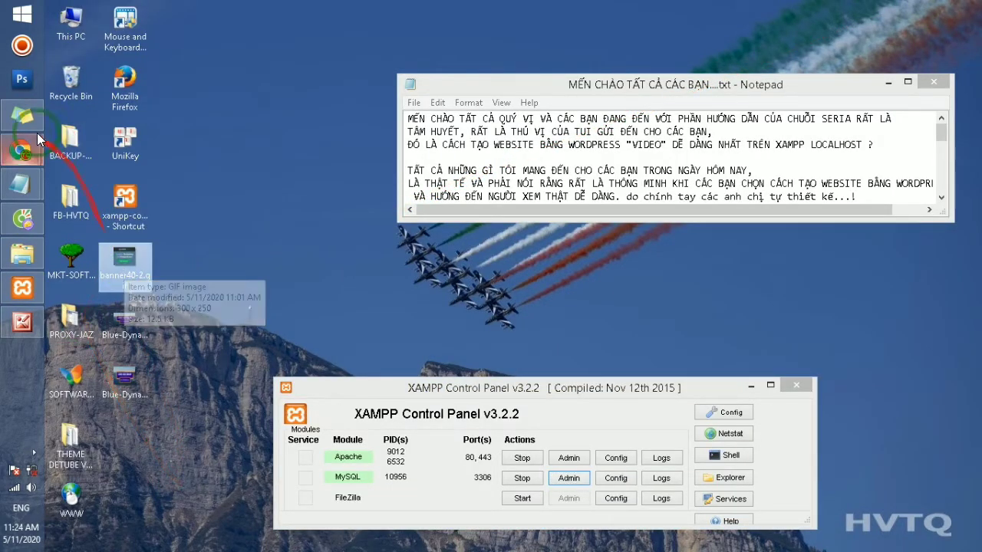
{"action": "mouse_move", "coordinate": [12, 157]}
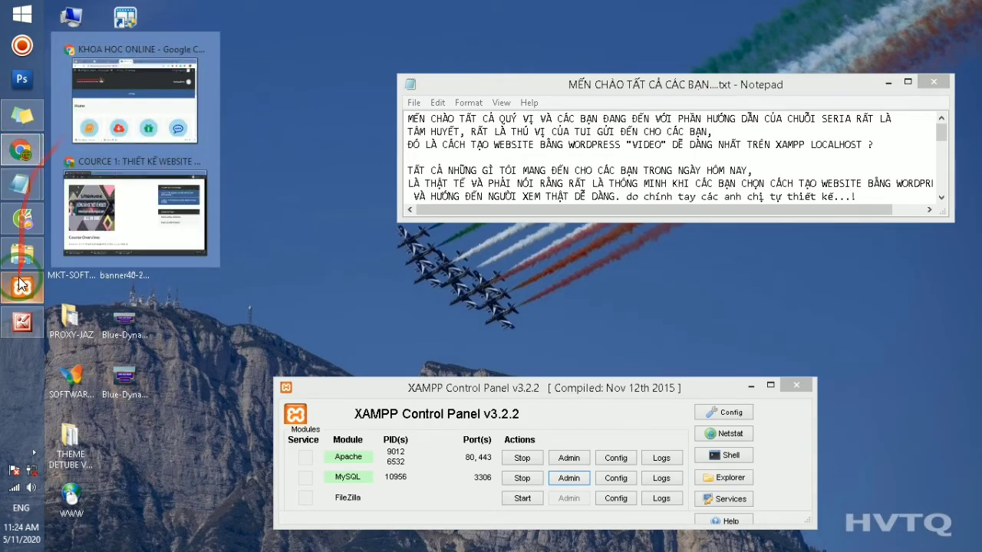
{"action": "left_click", "coordinate": [22, 219]}
{"action": "left_click", "coordinate": [469, 307]}
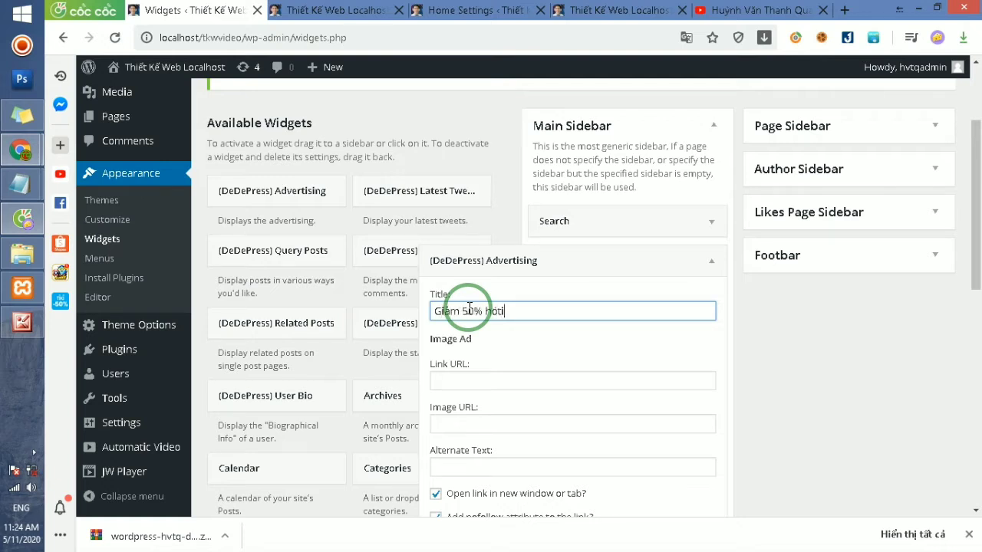
Switch to the Notepad notes and copy the two lines of StableHost link and banner image code under "Coupon Hosting 50%".
{"action": "left_click", "coordinate": [448, 377]}
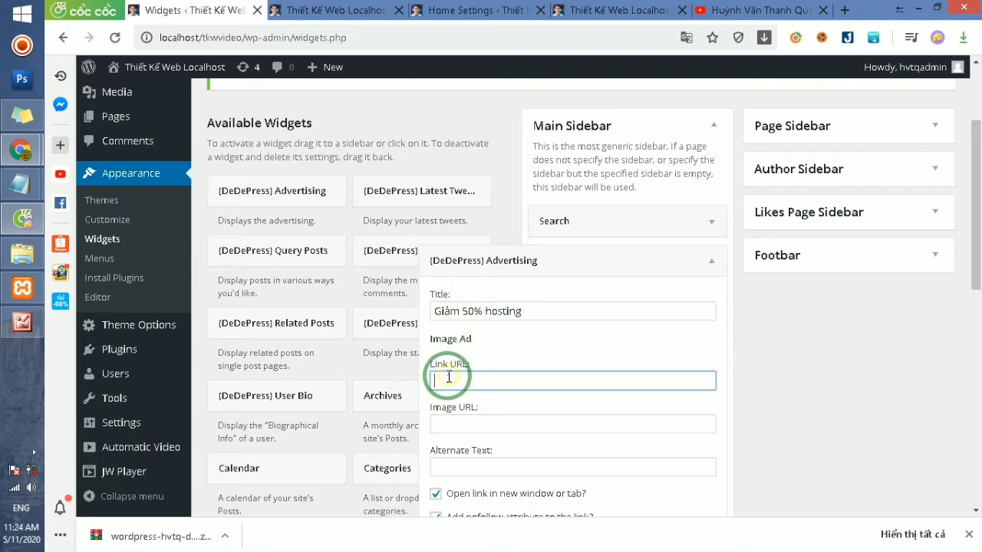
{"action": "left_click", "coordinate": [21, 184]}
{"action": "left_click", "coordinate": [196, 207]}
{"action": "scroll", "coordinate": [394, 368], "scroll_direction": "down", "scroll_amount": 2}
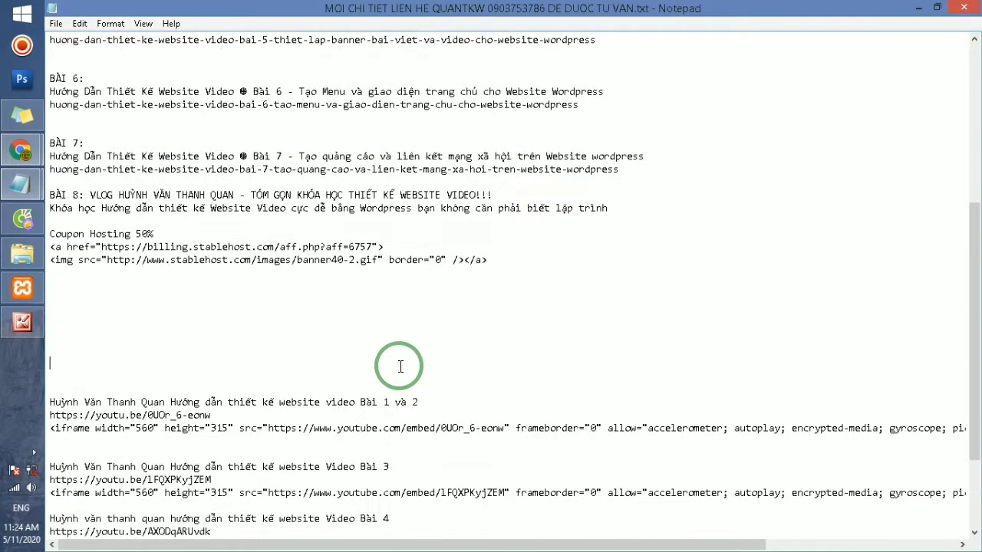
{"action": "scroll", "coordinate": [399, 367], "scroll_direction": "up", "scroll_amount": 2}
{"action": "left_click", "coordinate": [159, 376]}
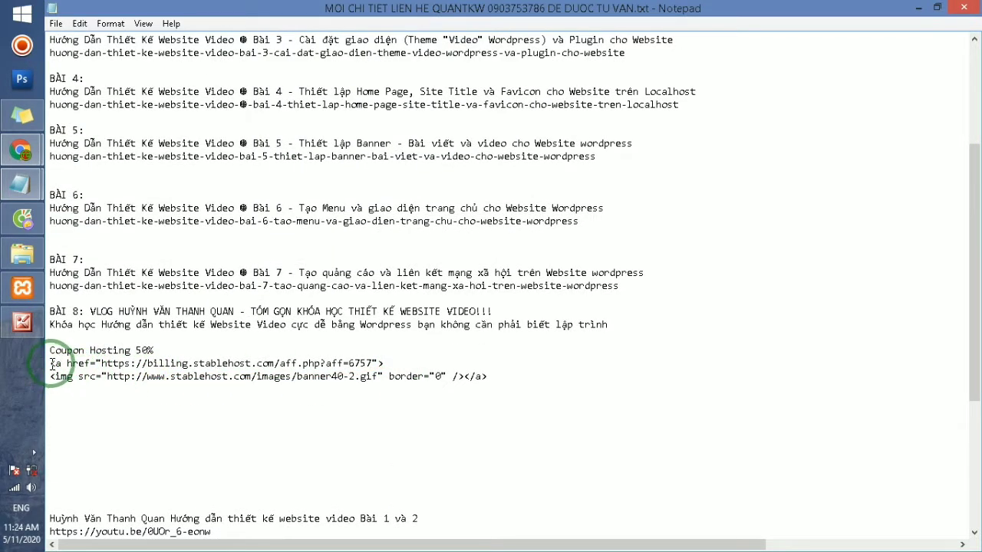
{"action": "left_click_drag", "start_coordinate": [51, 363], "coordinate": [514, 377]}
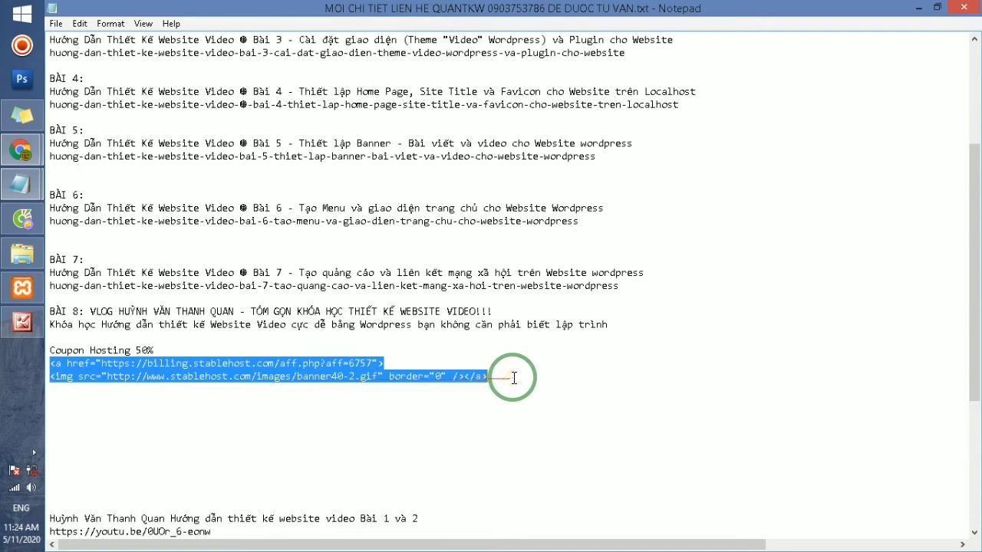
Return to the Widgets page, paste the copied code as the new widget's ad code and set its alternate text to "Coupon".
{"action": "left_click", "coordinate": [23, 217]}
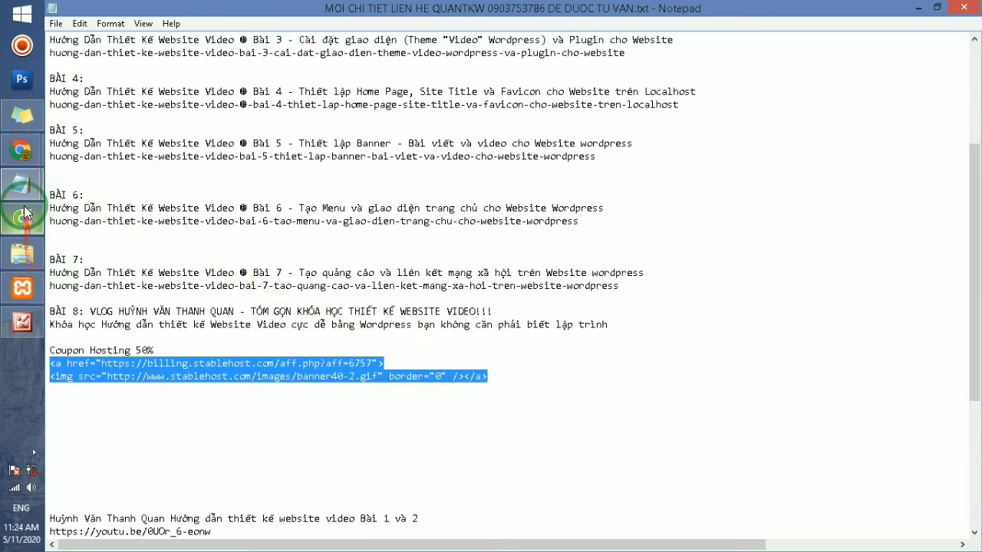
{"action": "left_click", "coordinate": [21, 221]}
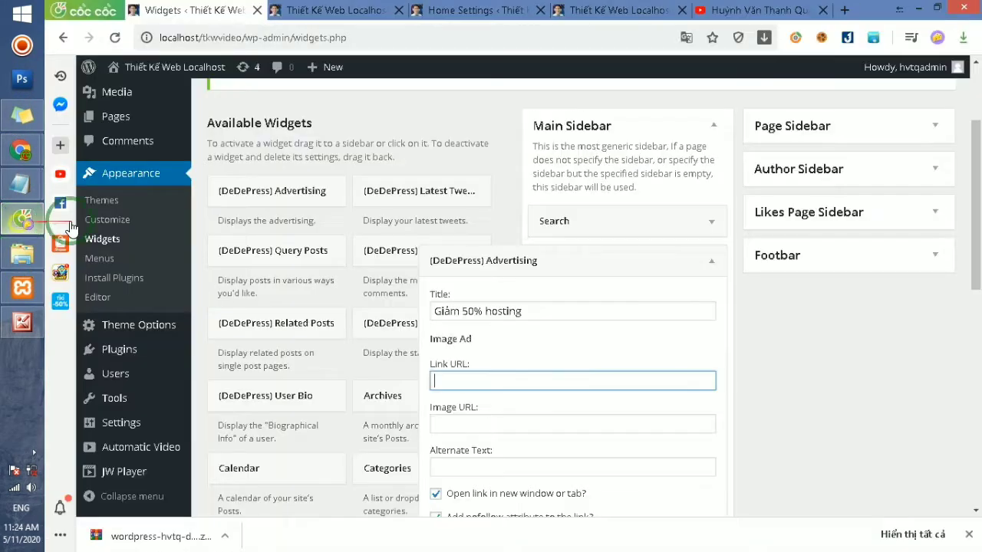
{"action": "scroll", "coordinate": [537, 379], "scroll_direction": "down", "scroll_amount": 3}
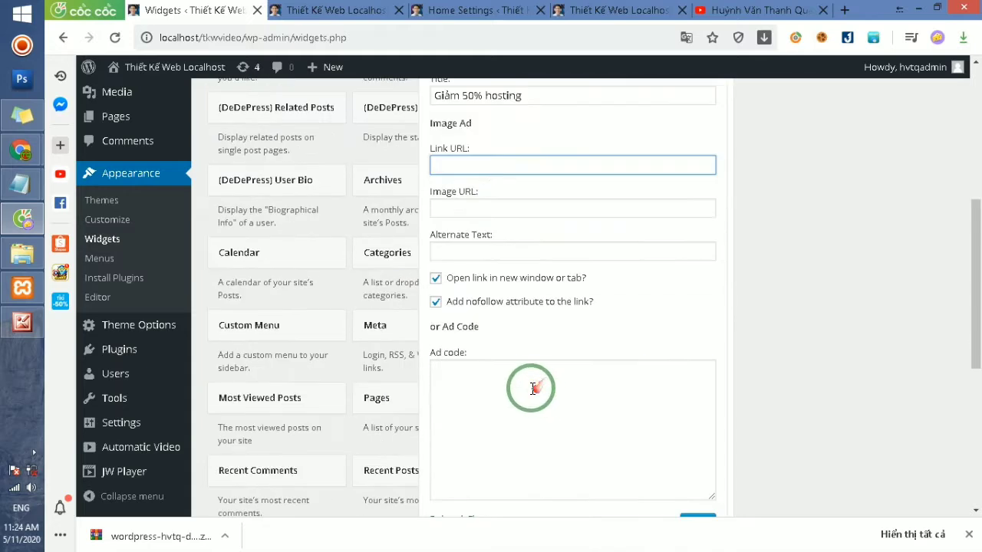
{"action": "left_click", "coordinate": [533, 387]}
{"action": "key", "text": "ctrl+v"}
{"action": "scroll", "coordinate": [651, 375], "scroll_direction": "up", "scroll_amount": 3}
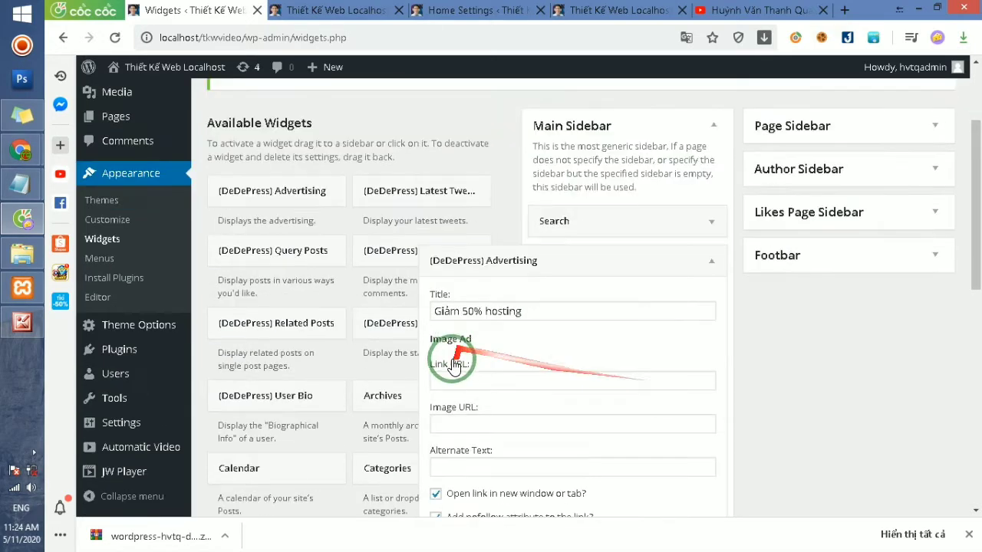
{"action": "scroll", "coordinate": [512, 343], "scroll_direction": "down", "scroll_amount": 2}
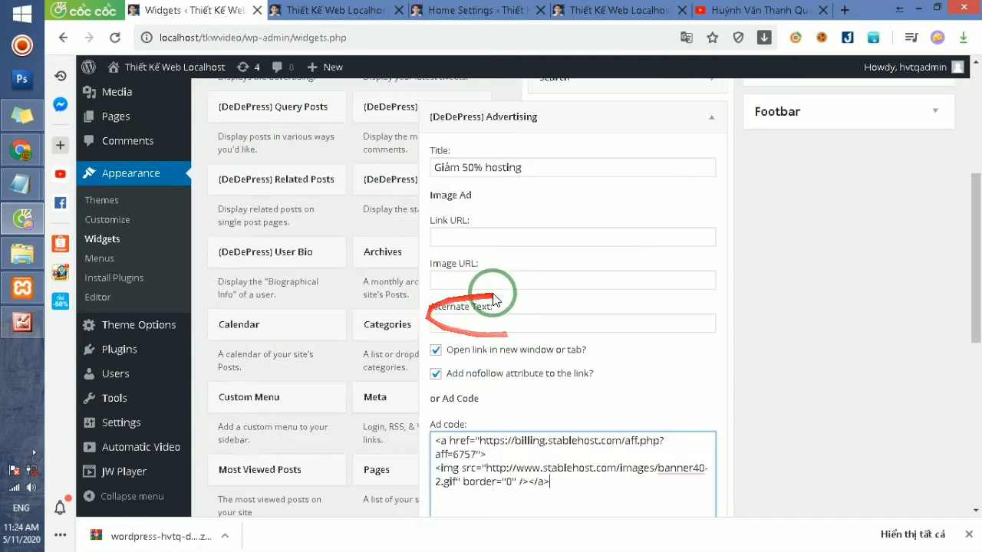
{"action": "left_click", "coordinate": [472, 328]}
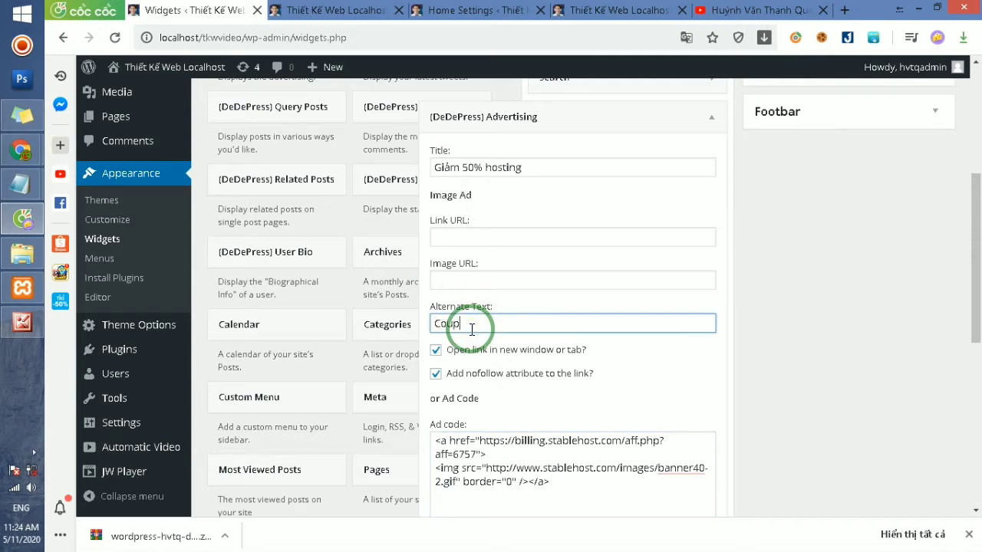
{"action": "left_click", "coordinate": [472, 234]}
{"action": "scroll", "coordinate": [491, 314], "scroll_direction": "up", "scroll_amount": 1}
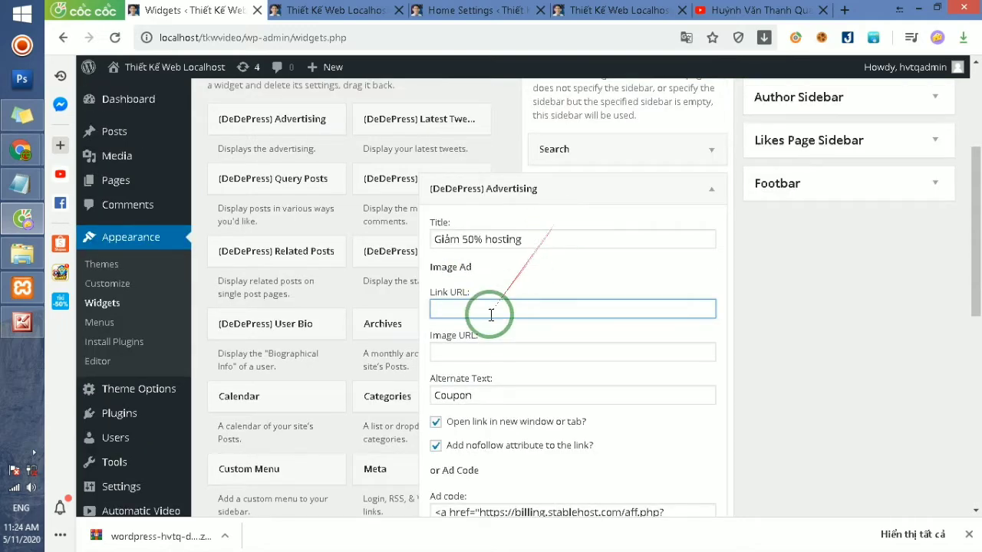
Open the Media Library from the site's home page tab and upload banner40-2.gif from the Desktop.
{"action": "left_click", "coordinate": [322, 8]}
{"action": "scroll", "coordinate": [241, 147], "scroll_direction": "up", "scroll_amount": 6}
{"action": "mouse_move", "coordinate": [160, 76]}
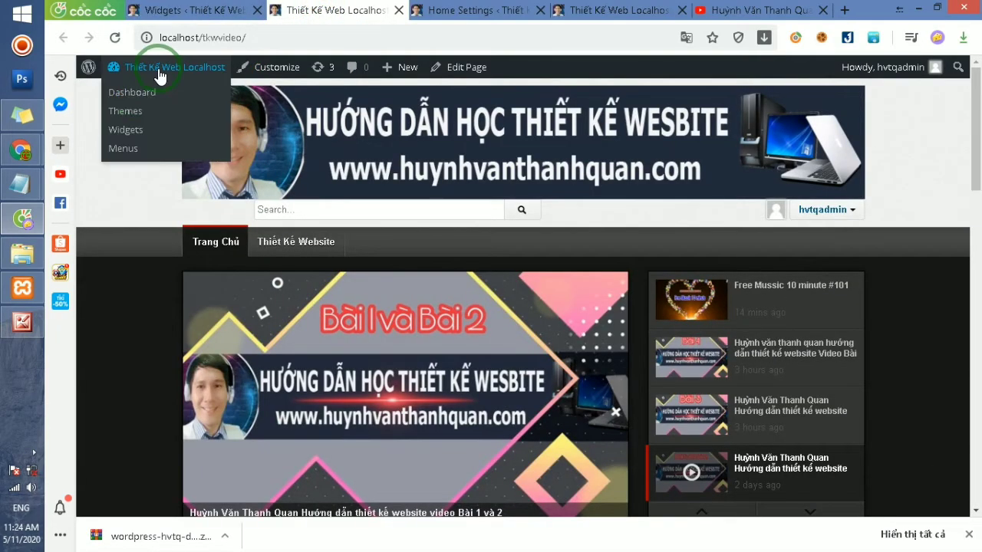
{"action": "left_click", "coordinate": [134, 92]}
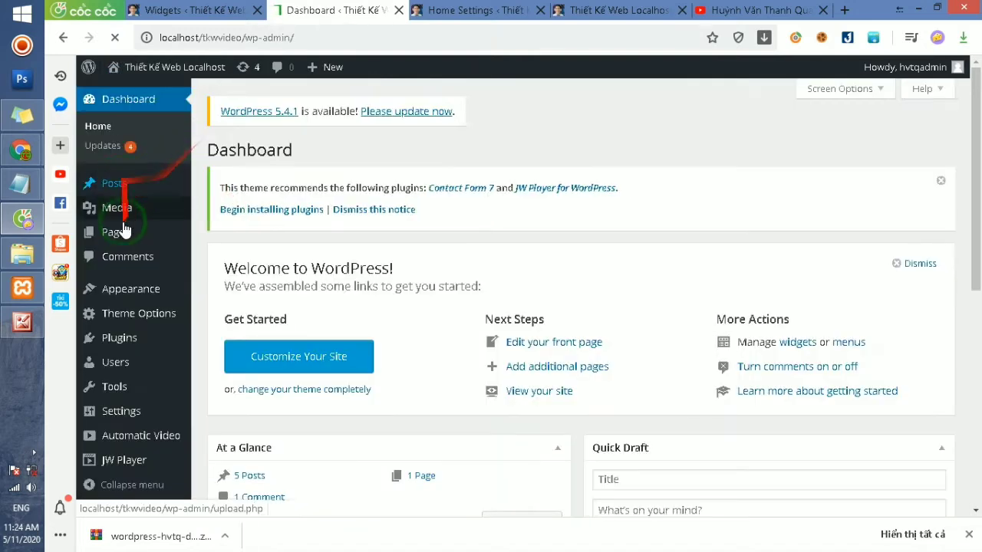
{"action": "left_click", "coordinate": [107, 209]}
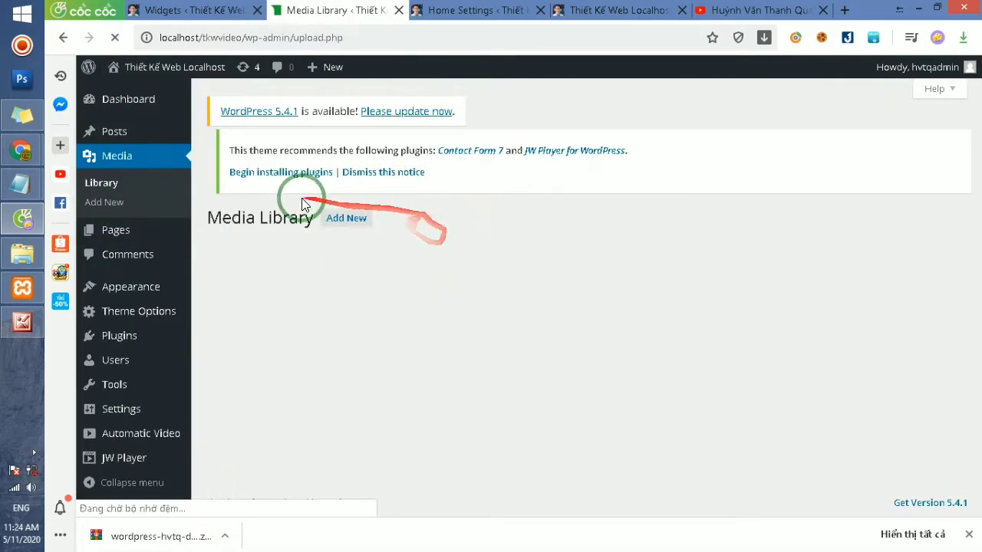
{"action": "left_click", "coordinate": [336, 152]}
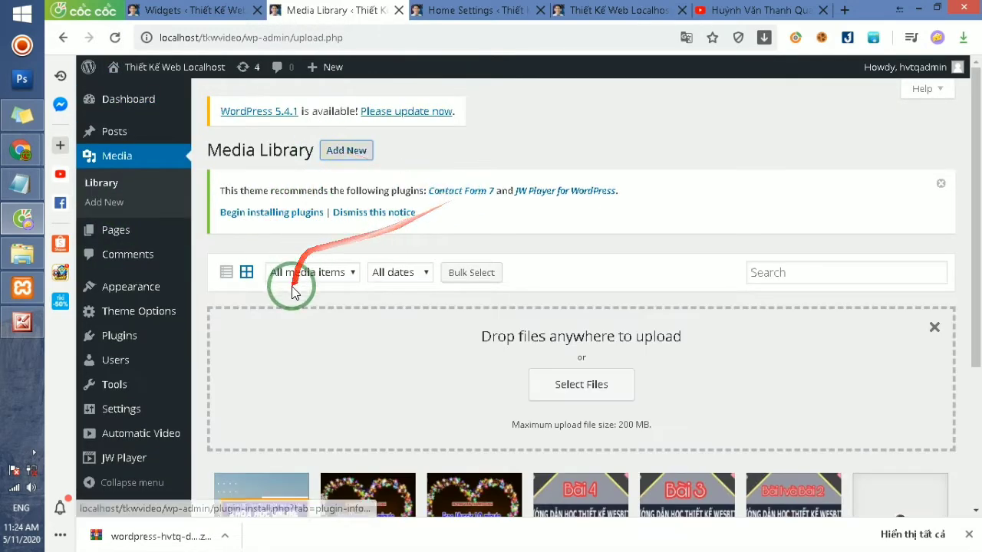
{"action": "left_click", "coordinate": [548, 383]}
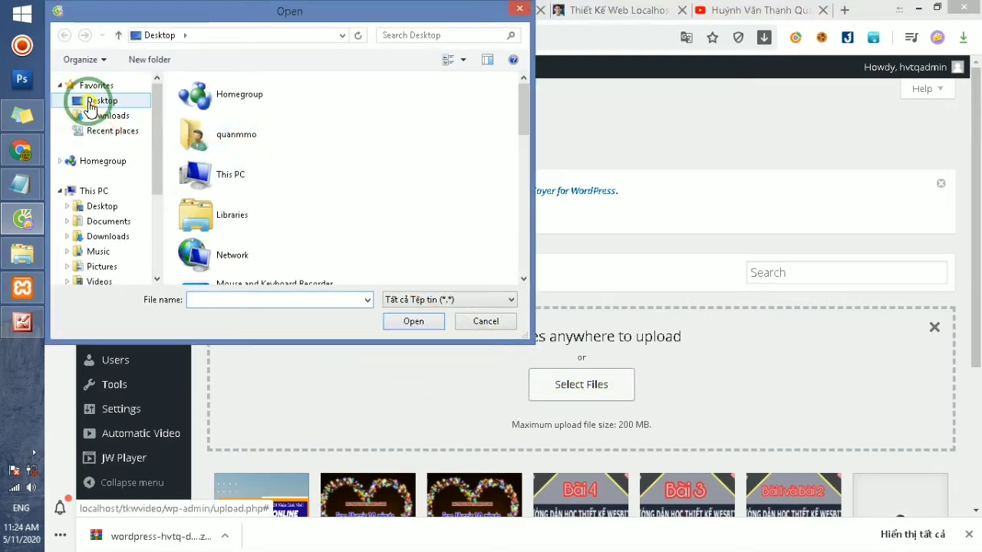
{"action": "scroll", "coordinate": [308, 205], "scroll_direction": "down", "scroll_amount": 5}
{"action": "left_click", "coordinate": [288, 220]}
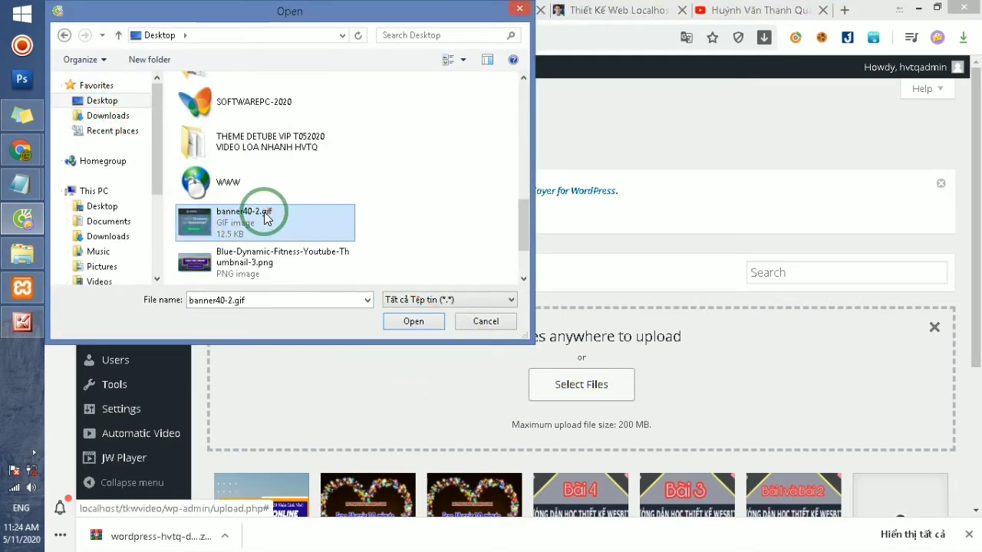
{"action": "left_click", "coordinate": [398, 322]}
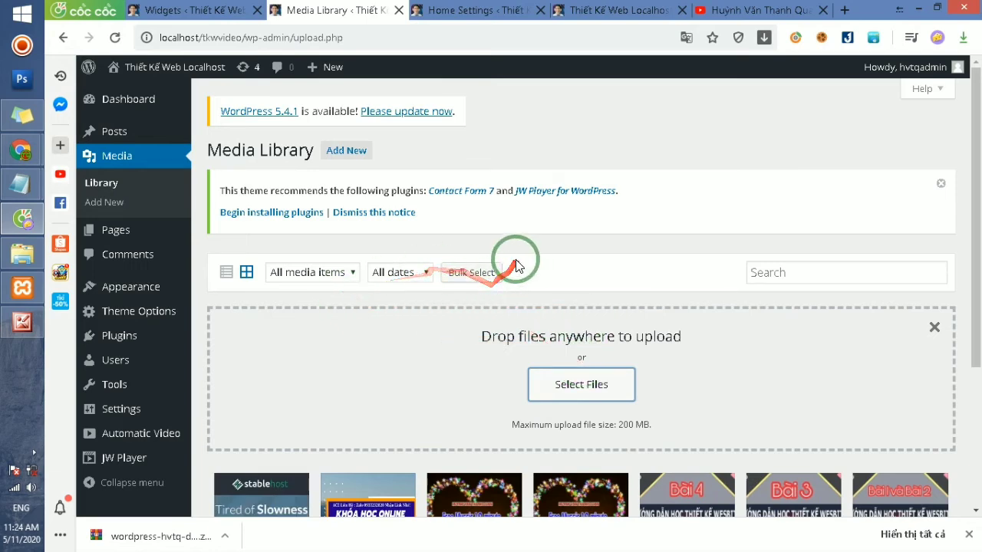
Copy the uploaded StableHost banner's file URL from its attachment details and paste it as the "Giảm 50% hosting" widget's image URL.
{"action": "scroll", "coordinate": [516, 265], "scroll_direction": "down", "scroll_amount": 3}
{"action": "left_click", "coordinate": [263, 307]}
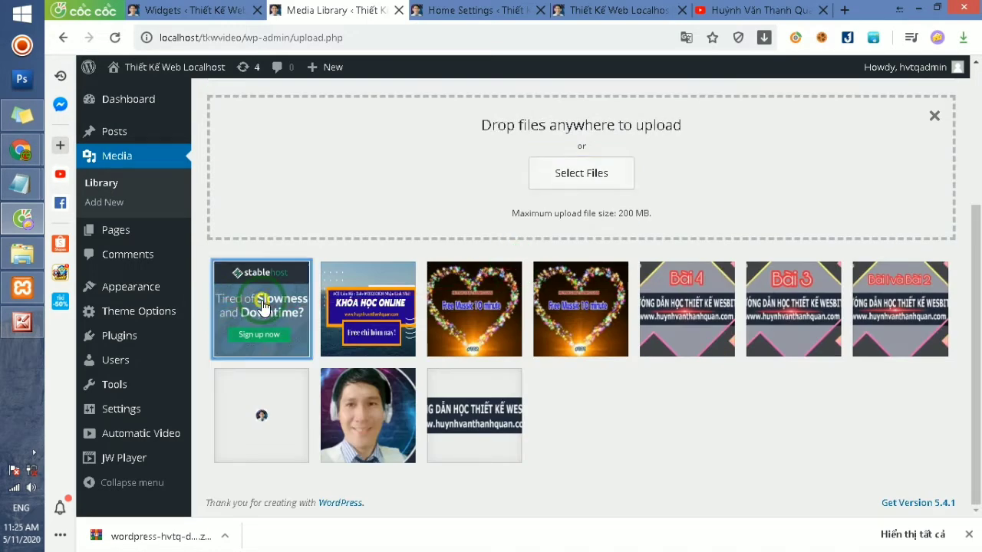
{"action": "left_click_drag", "start_coordinate": [778, 221], "coordinate": [976, 220]}
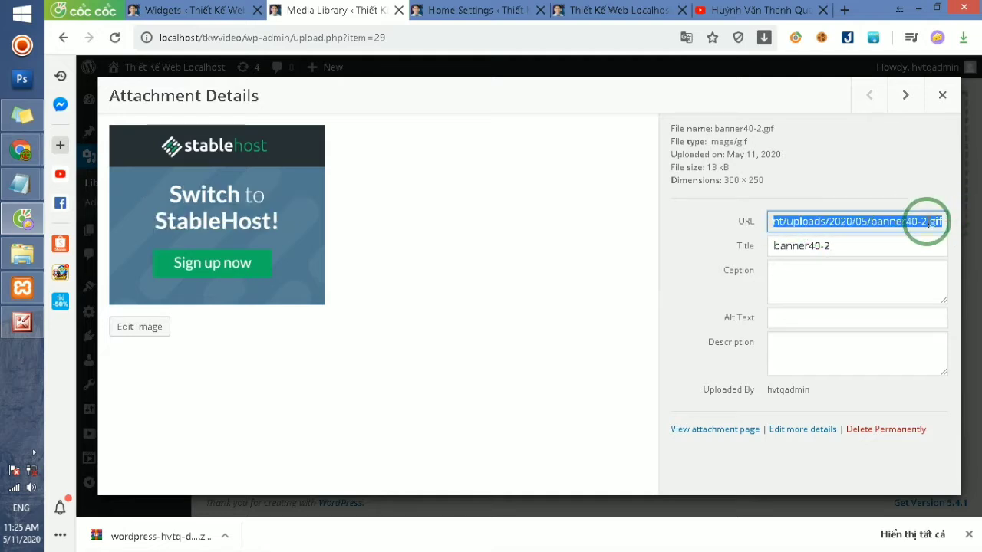
{"action": "left_click", "coordinate": [164, 10]}
{"action": "left_click", "coordinate": [463, 353]}
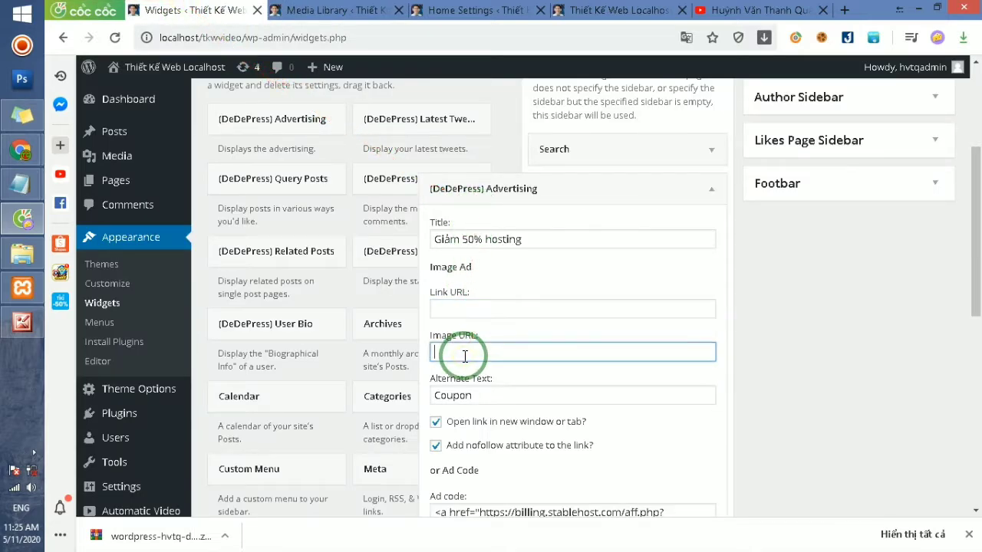
{"action": "key", "text": "ctrl+v"}
{"action": "left_click", "coordinate": [490, 307]}
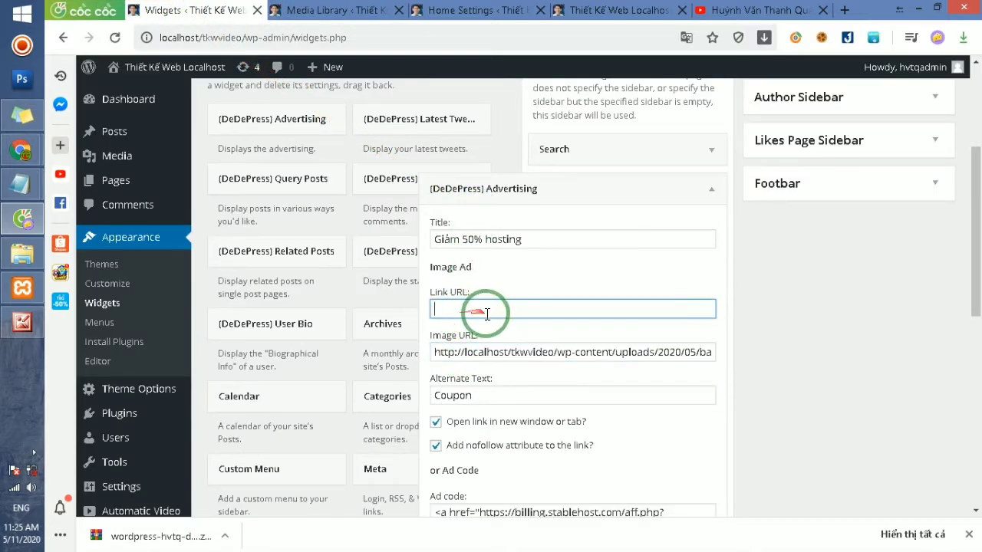